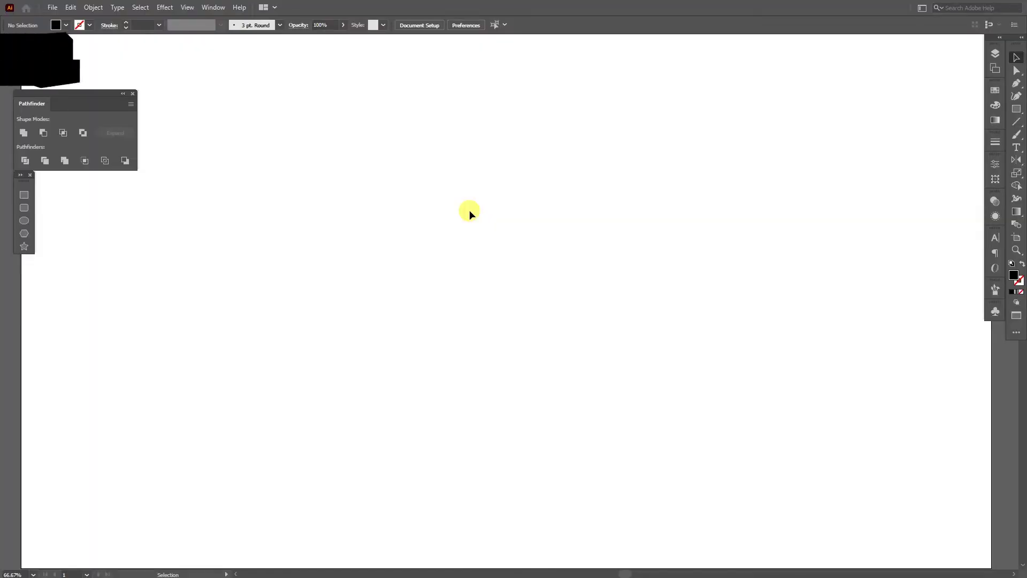
Switch to the Type tool with the T shortcut.
key("t")
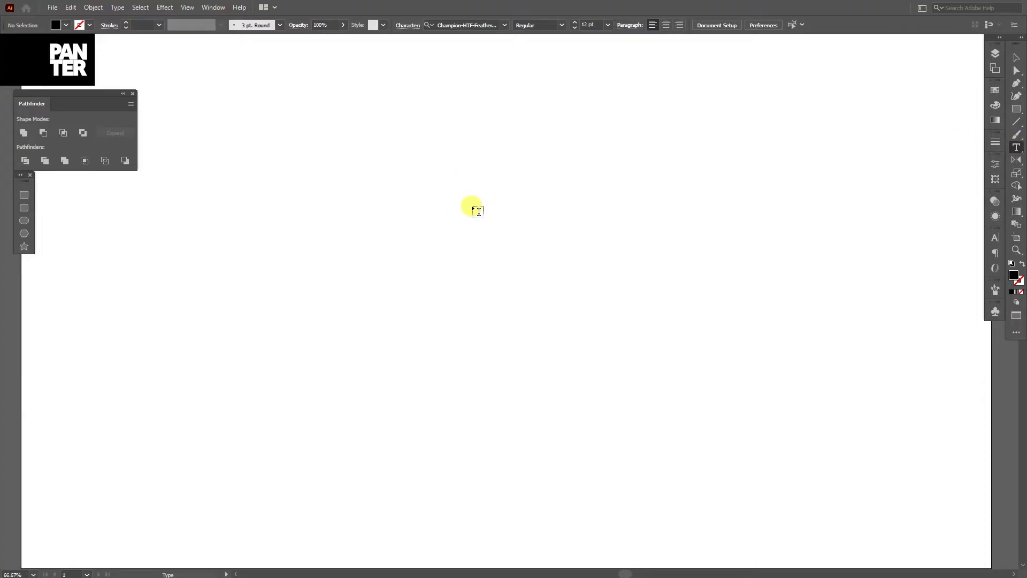
Type 'PAN' over 'TER' as two-line text, enlarge it, and move it near the page centre.
left_click(471, 206)
type("PAN")
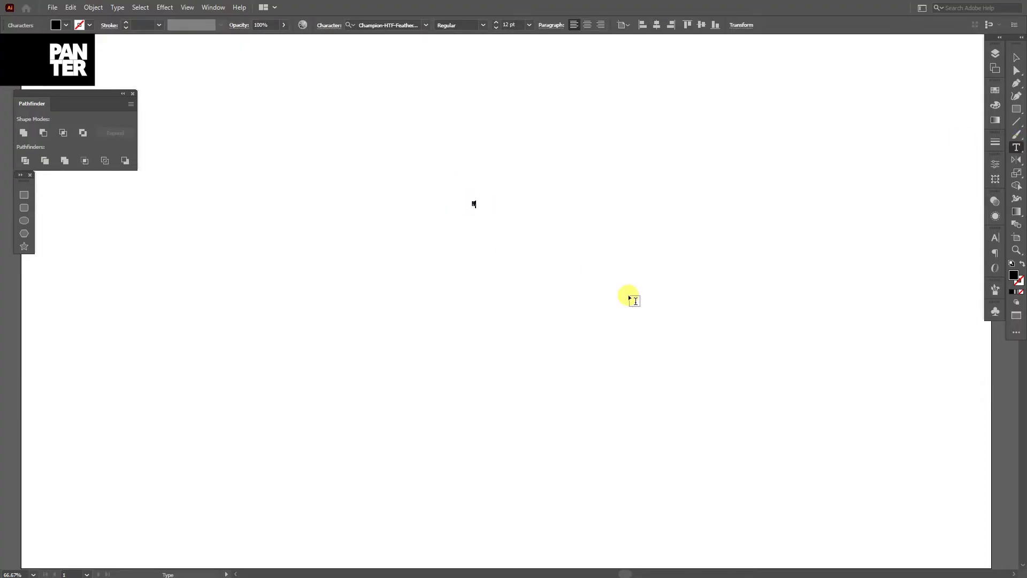
key("Return")
type("TER")
key("Escape")
left_click_drag(473, 202, 421, 74)
left_click_drag(480, 140, 545, 194)
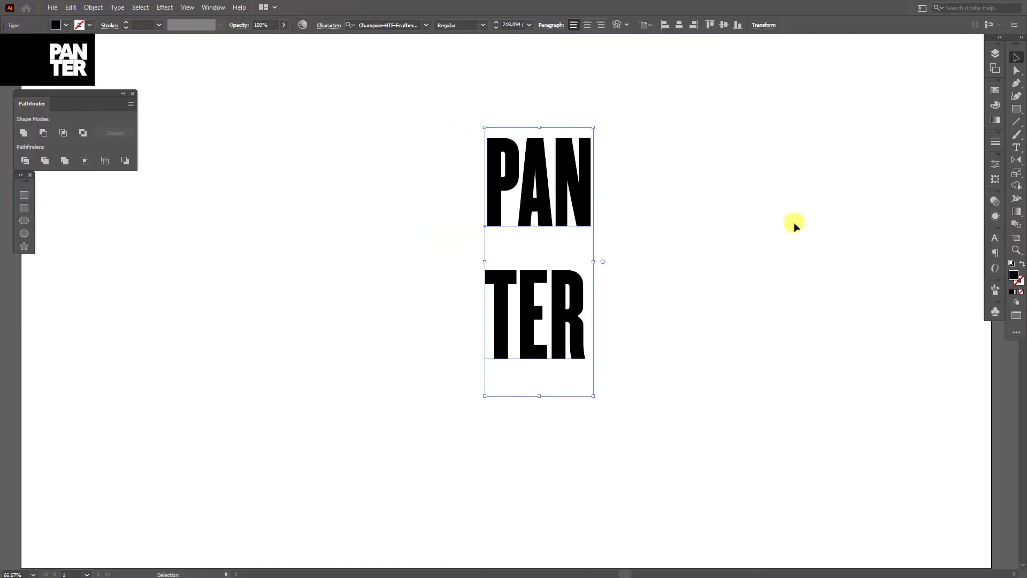
Set the text's font to Champion-HTF-Featherweight in the Character panel.
left_click(995, 238)
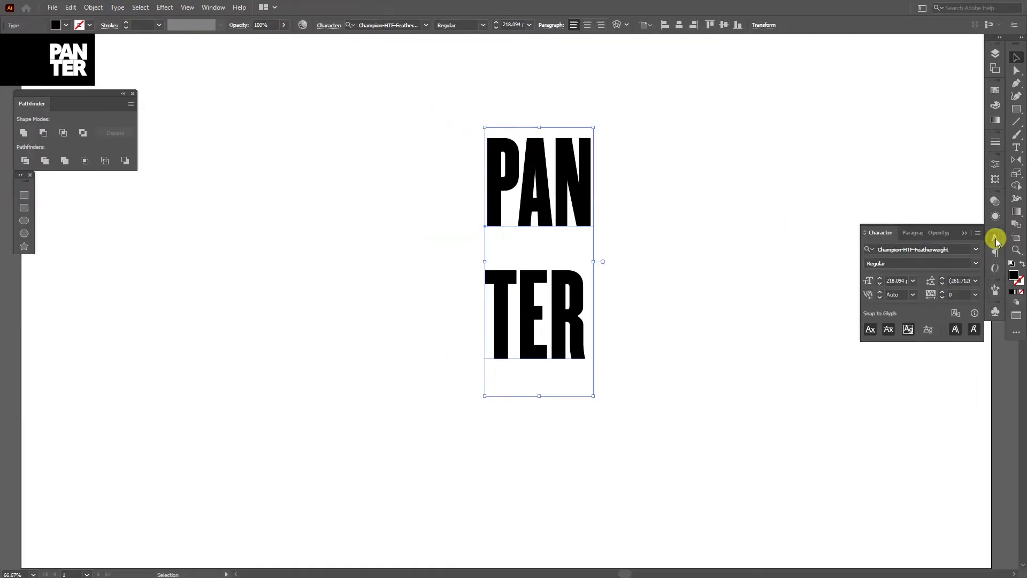
left_click(893, 251)
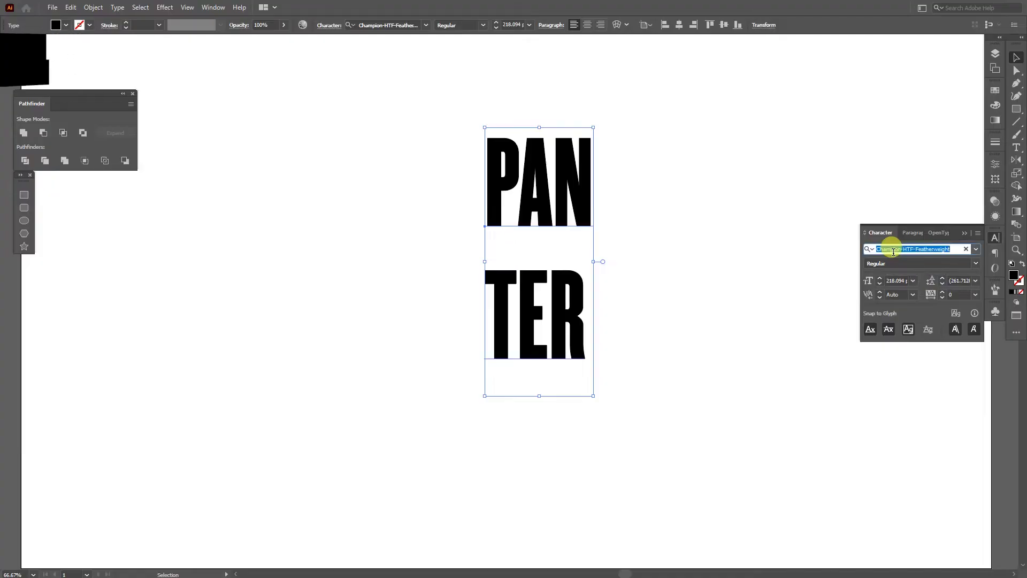
type("CHAMP")
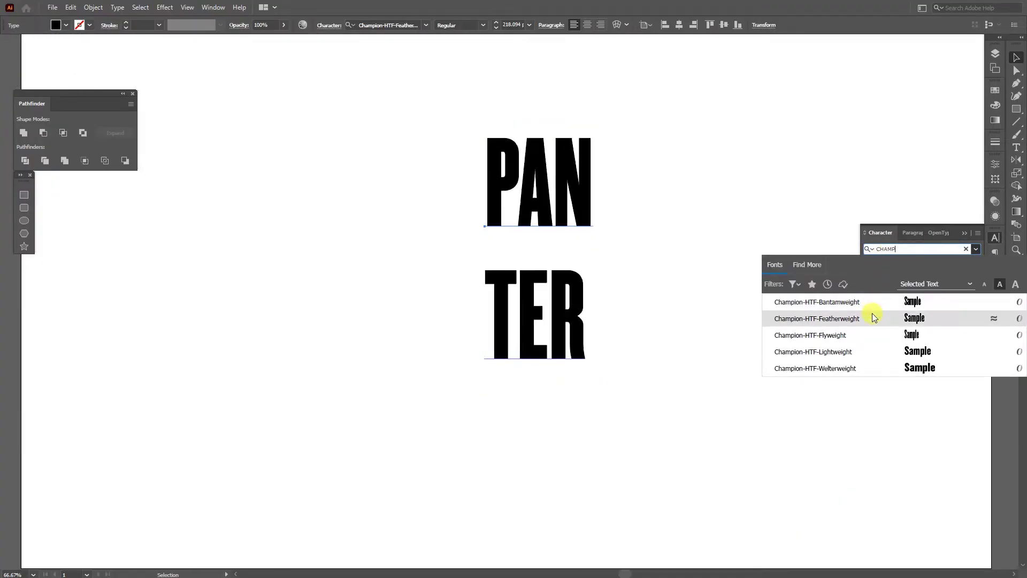
left_click(848, 320)
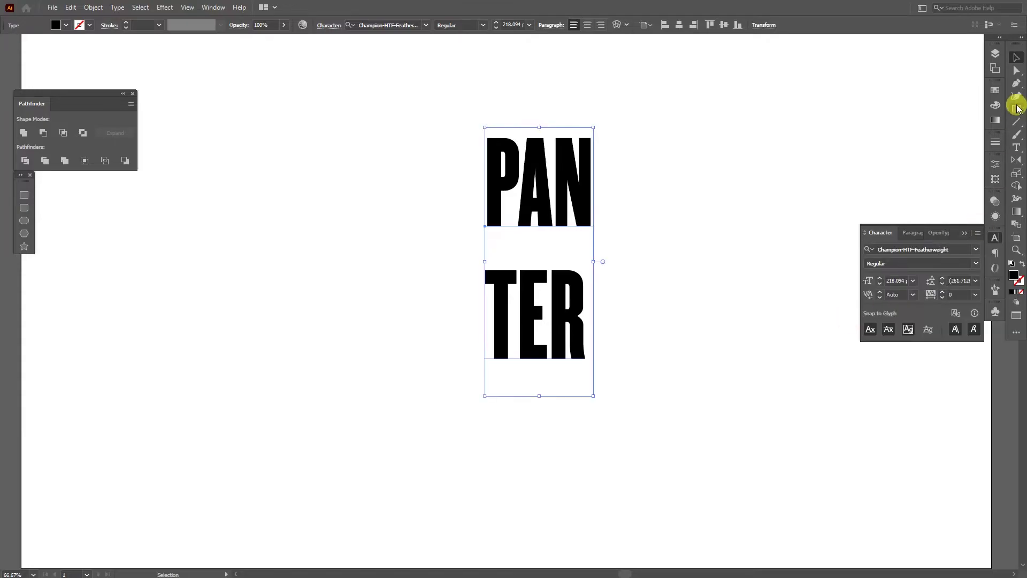
Expand the PANTER text into outlines and ungroup the letters.
left_click(96, 7)
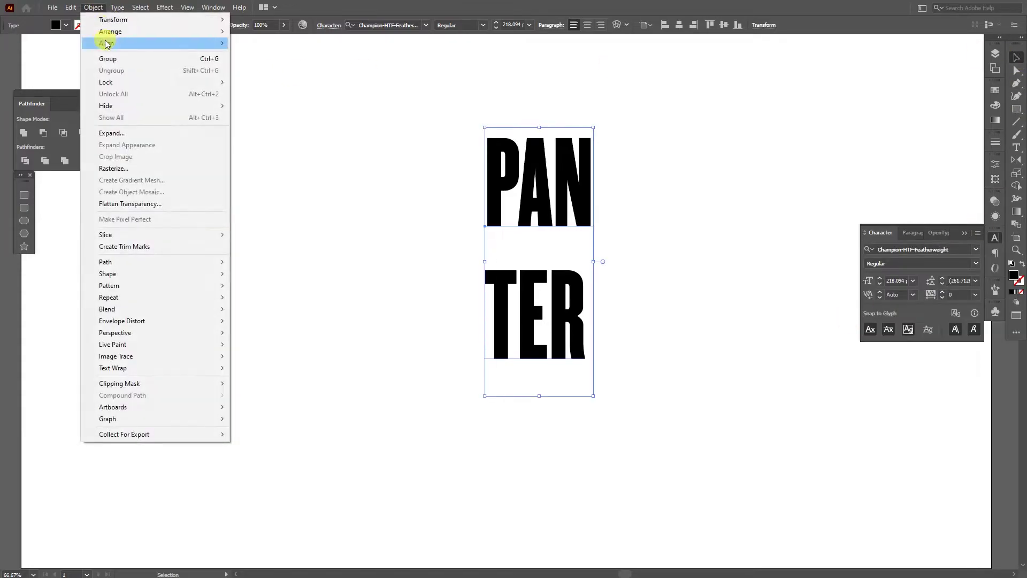
left_click(128, 131)
left_click(481, 354)
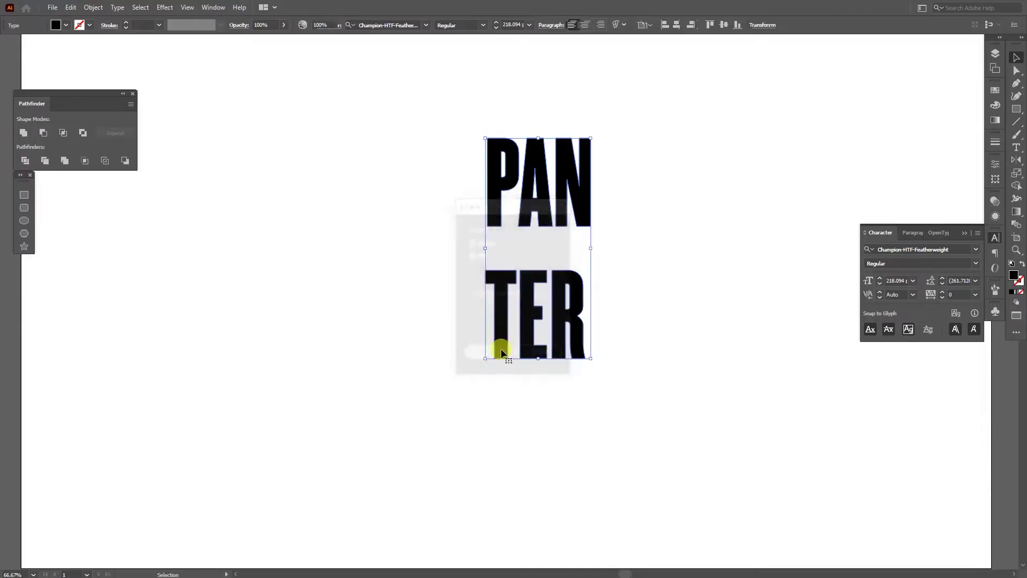
right_click(519, 189)
left_click(557, 277)
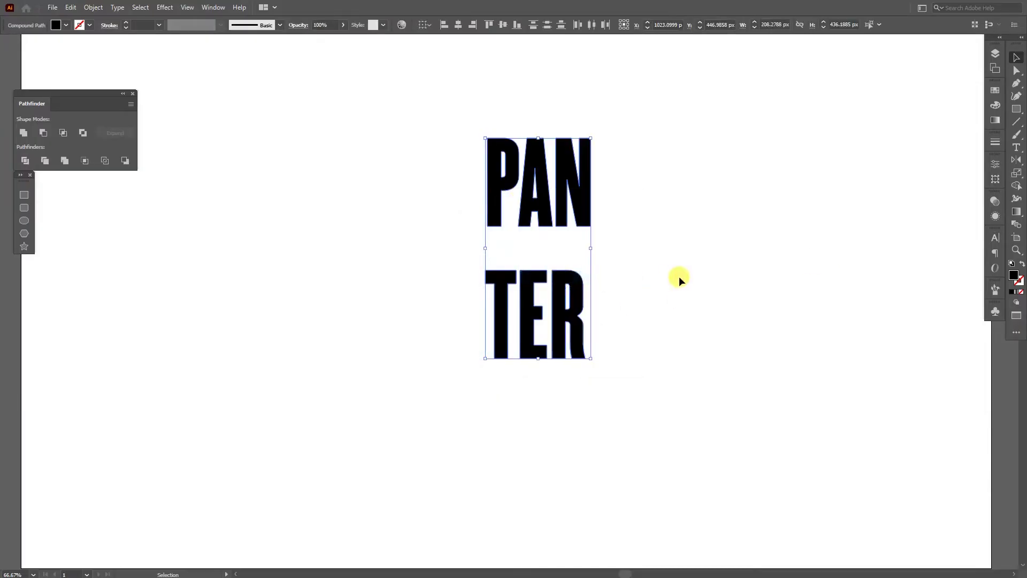
Stack TER directly under PAN and pull the N closer to the A.
left_click(679, 276)
scroll(670, 319, "up", 2)
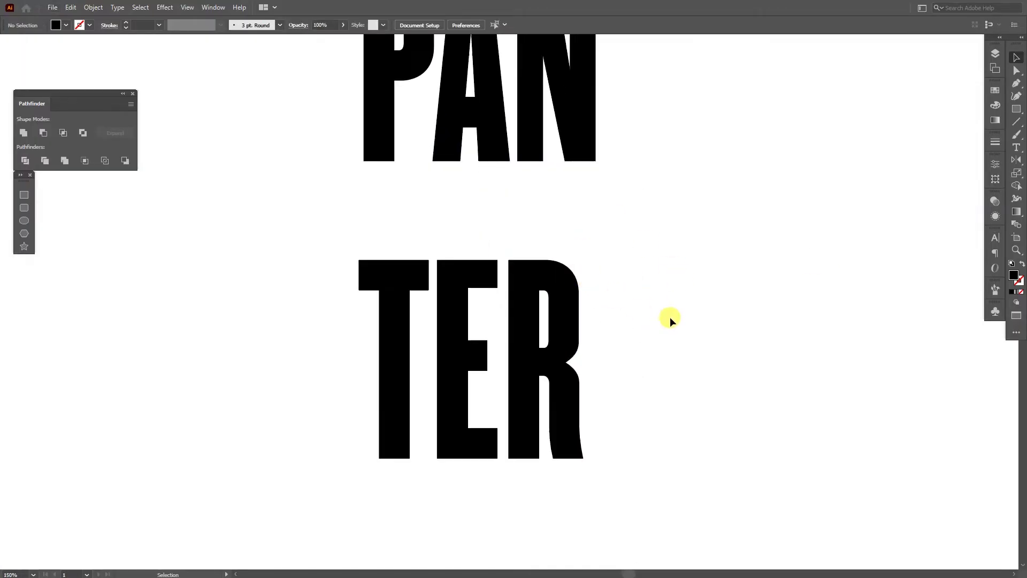
left_click(390, 262)
scroll(396, 284, "up", 2)
left_click_drag(399, 308, 406, 124)
scroll(388, 374, "up", 5)
left_click_drag(614, 313, 530, 326)
scroll(820, 280, "down", 2)
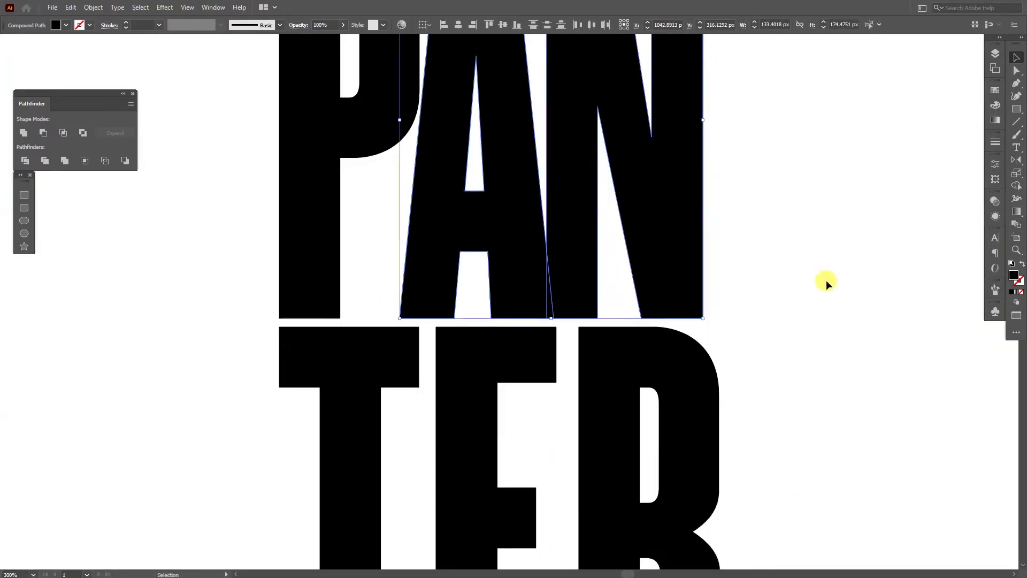
key("ctrl+minus")
key("ctrl+minus")
key("ctrl+minus")
Merge all the letters into one shape with Pathfinder Unite.
left_click_drag(788, 212, 357, 409)
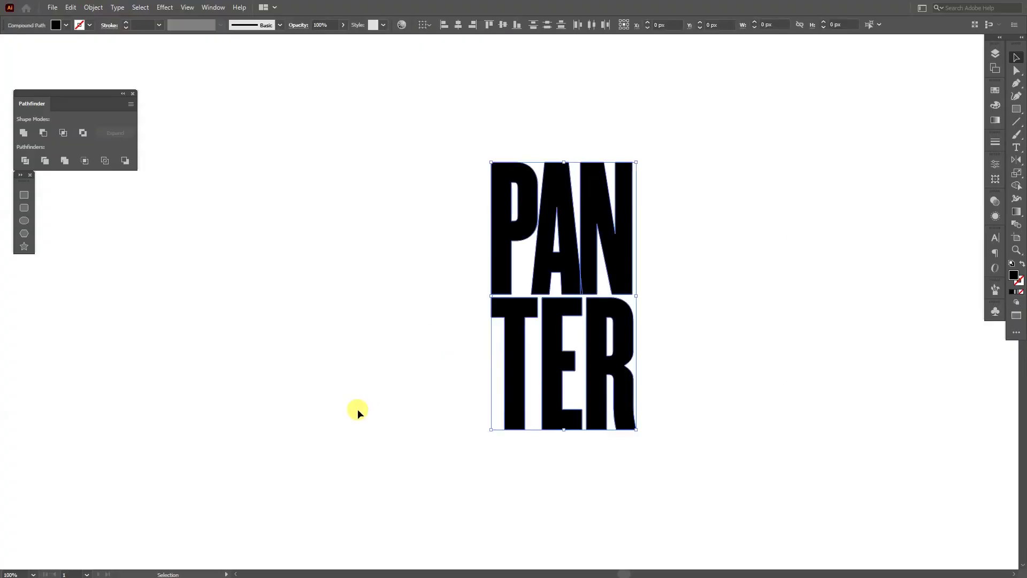
left_click(24, 133)
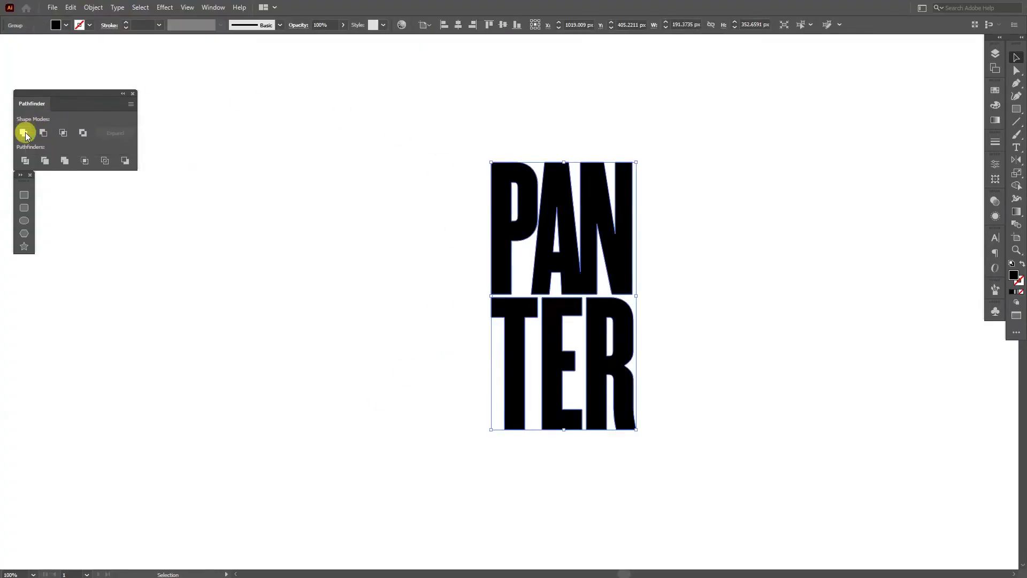
left_click(209, 7)
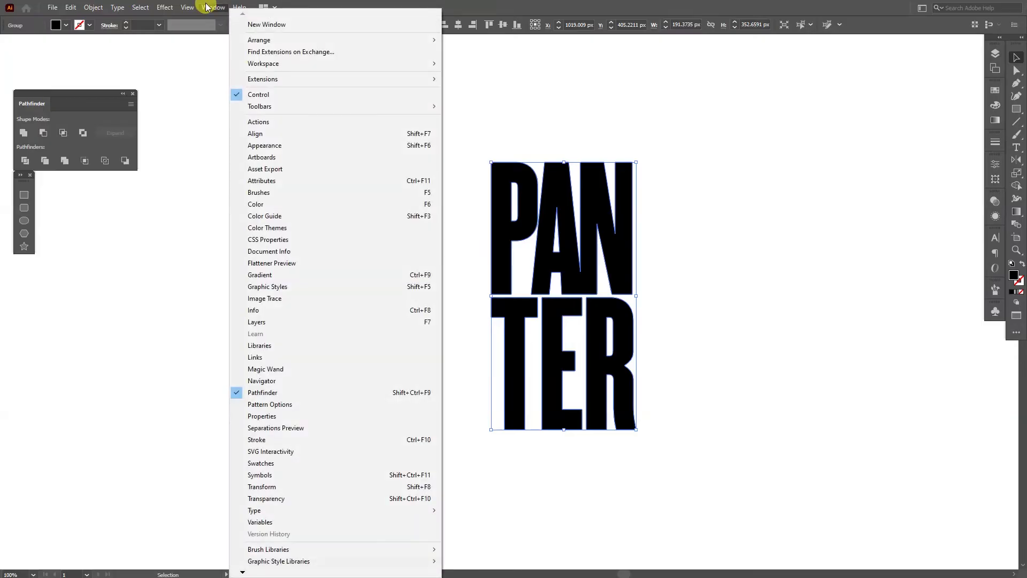
left_click(827, 284)
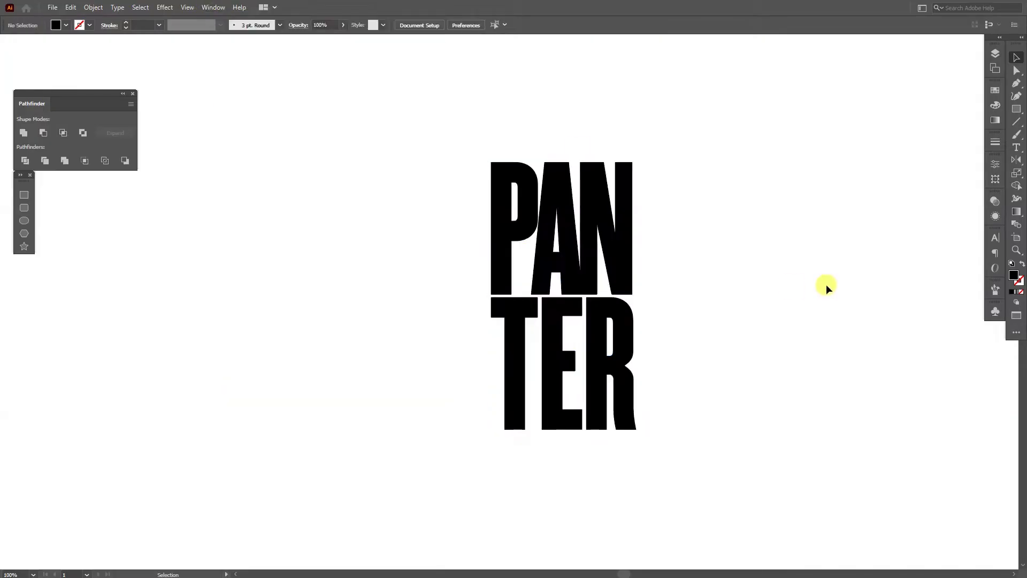
Drag the PANTER artwork into the Symbols panel as symbol '2', then delete the artboard copy.
left_click(1000, 311)
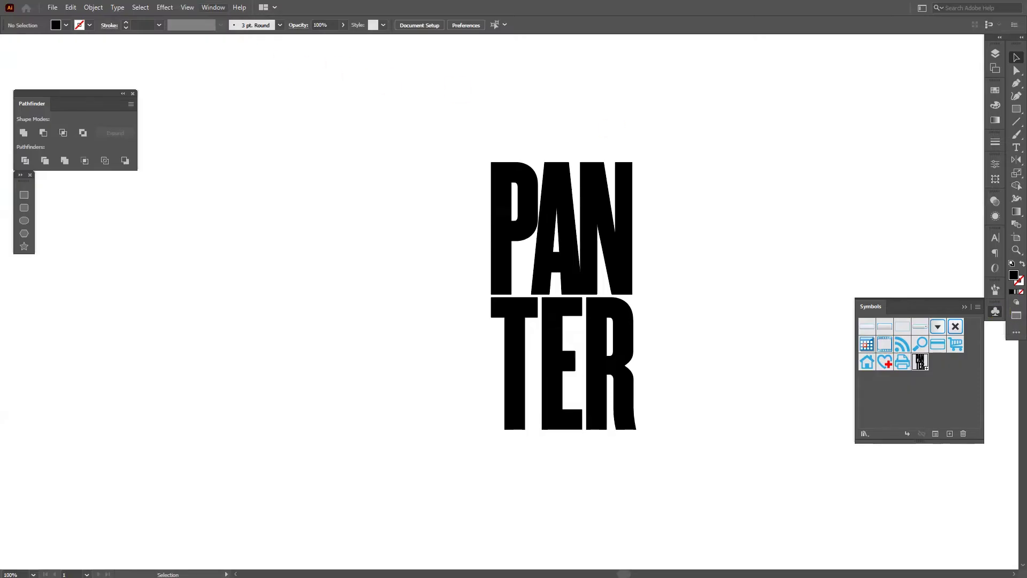
left_click(211, 7)
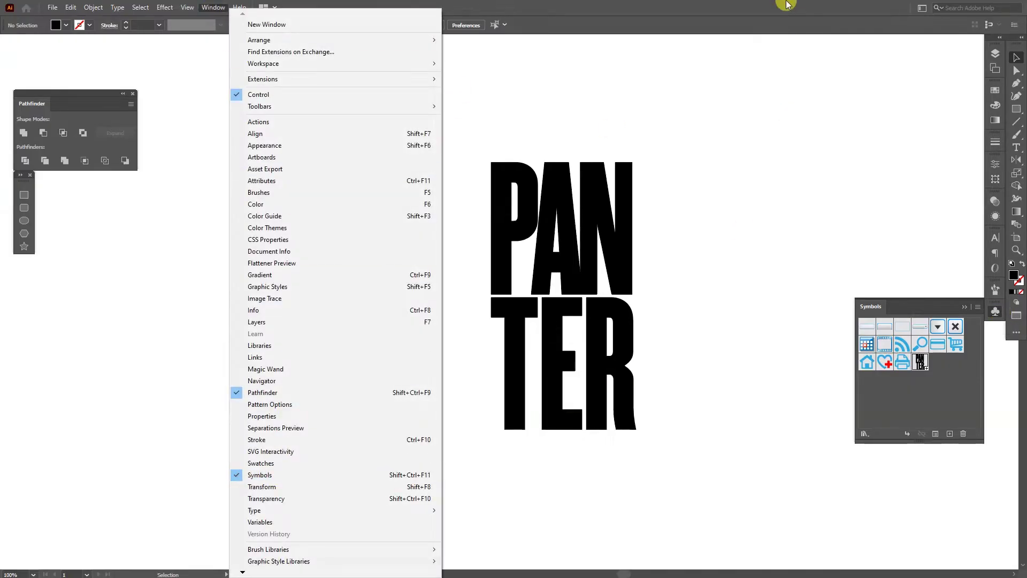
left_click(589, 230)
left_click_drag(588, 230, 947, 390)
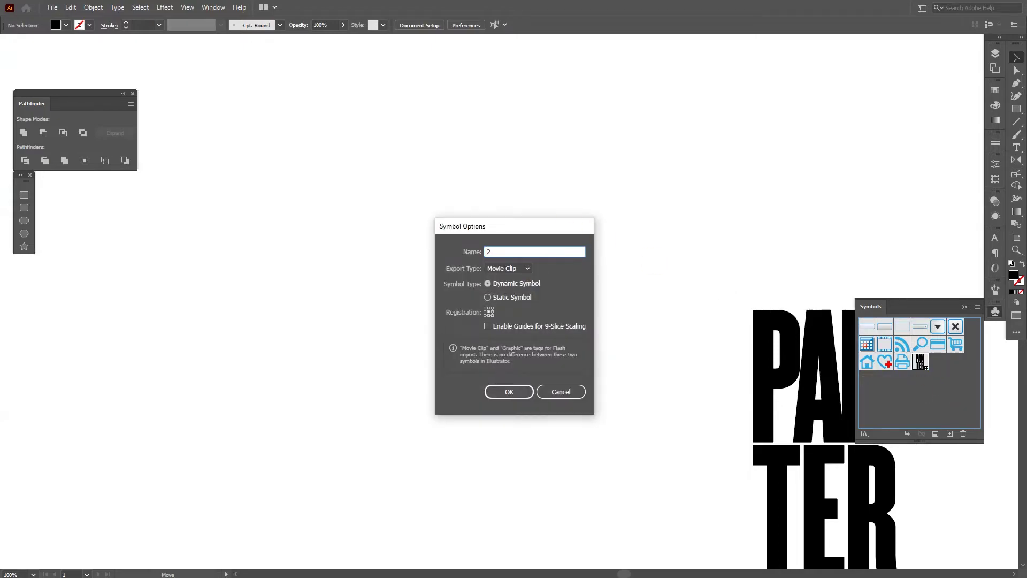
type("2")
key("Return")
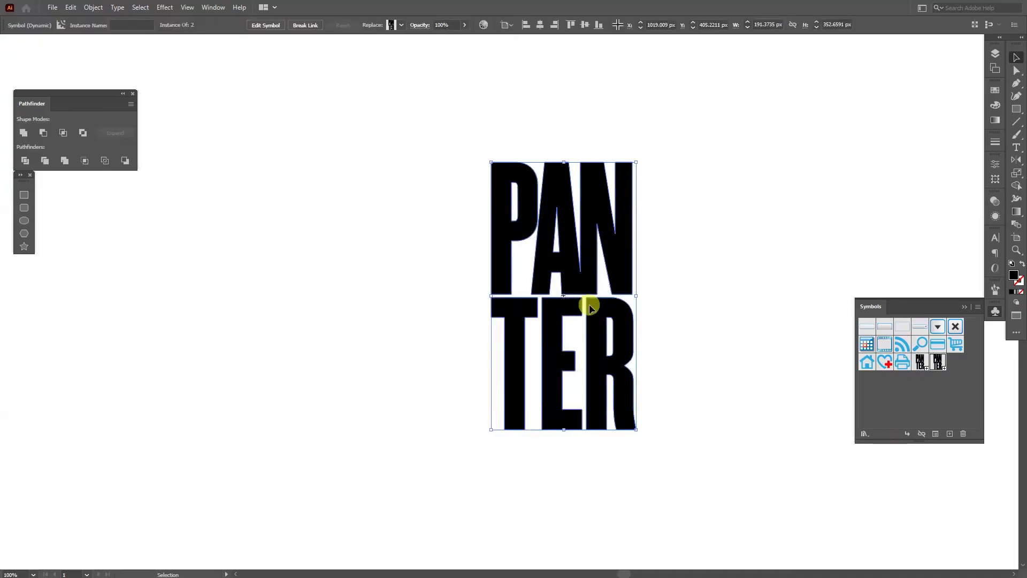
key("Delete")
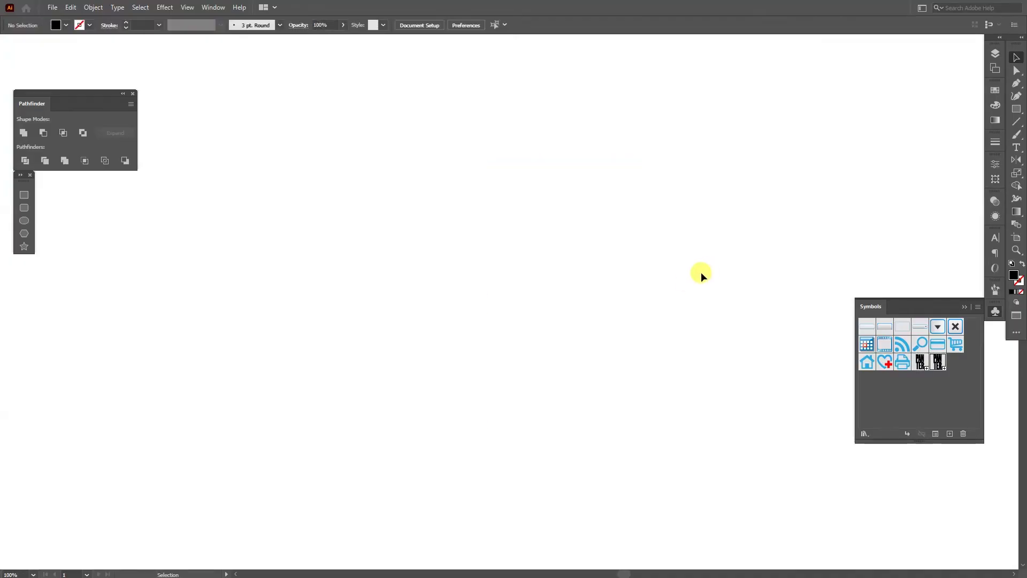
Set a black stroke with no fill.
left_click(964, 307)
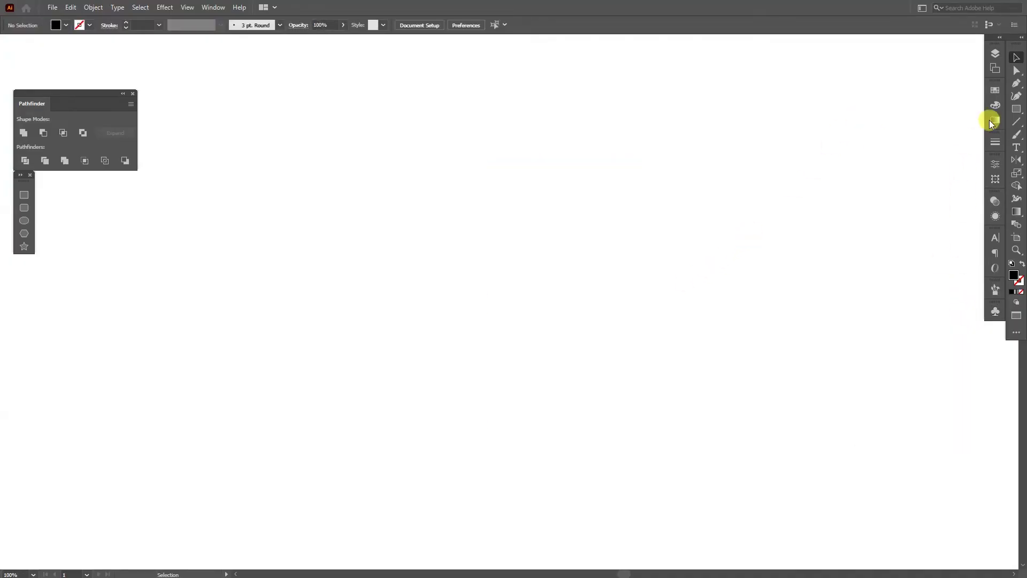
left_click(1023, 264)
left_click(1020, 281)
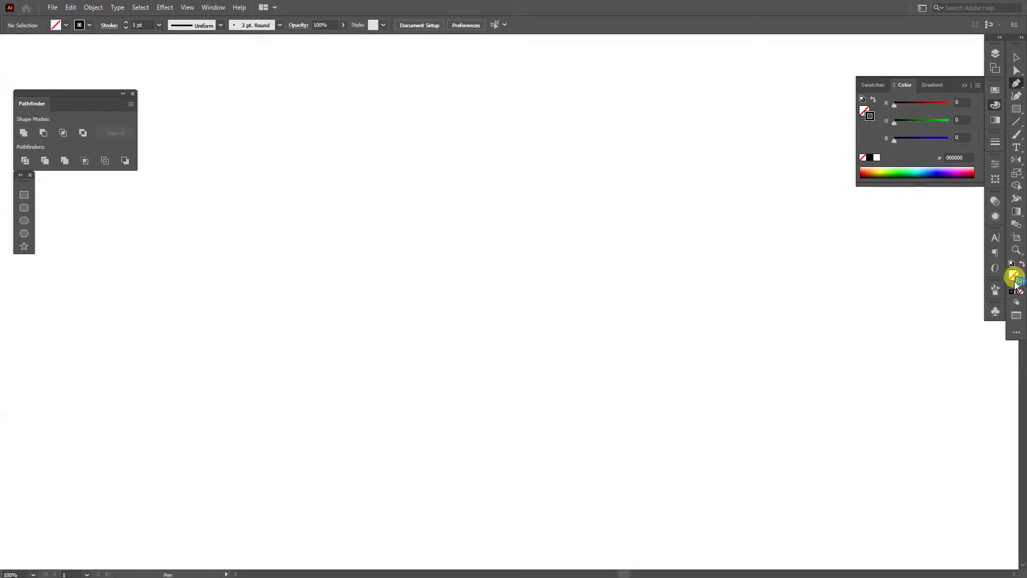
left_click(966, 85)
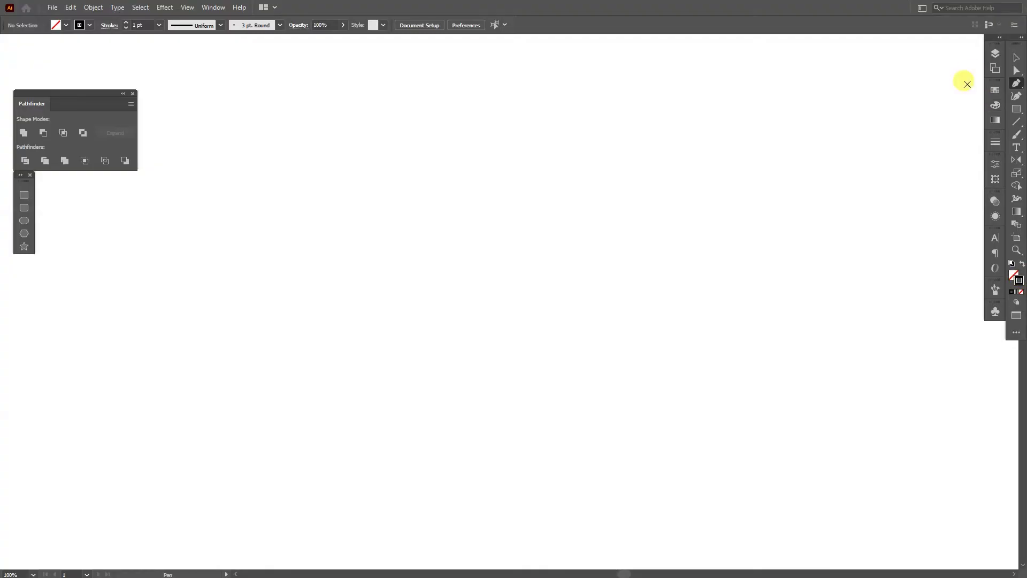
Draw a horizontal line with the Pen tool and move it slightly lower.
left_click(348, 208)
left_click(651, 208)
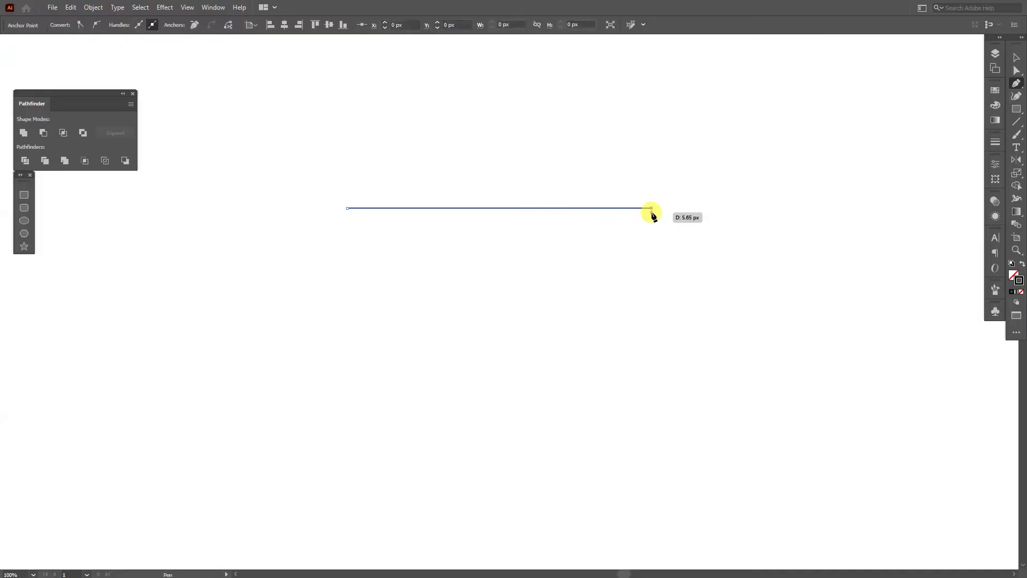
key("v")
left_click_drag(603, 208, 602, 255)
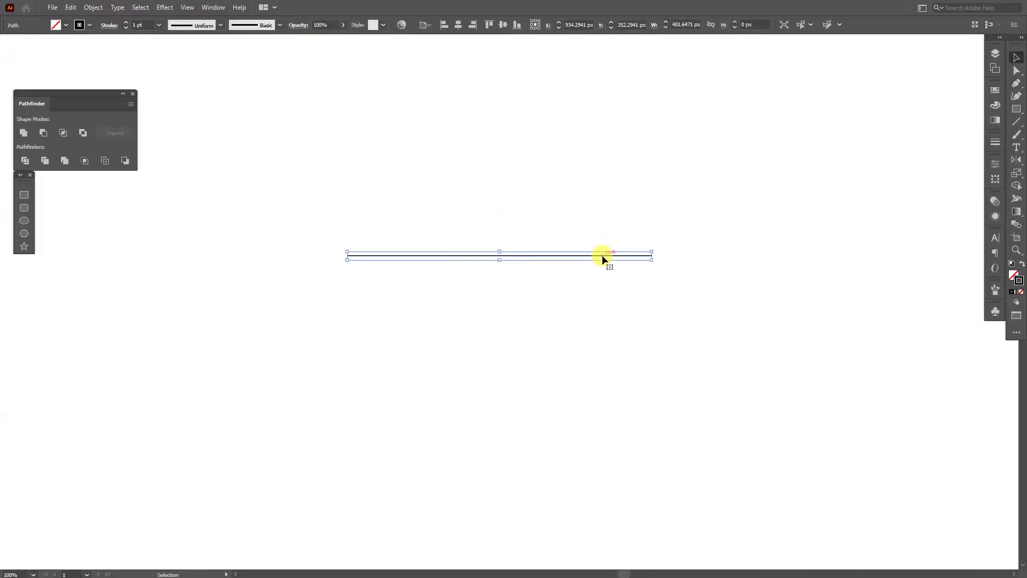
Apply a smooth Zig Zag effect with 2 ridges per segment and 20 px size to the line.
left_click(165, 7)
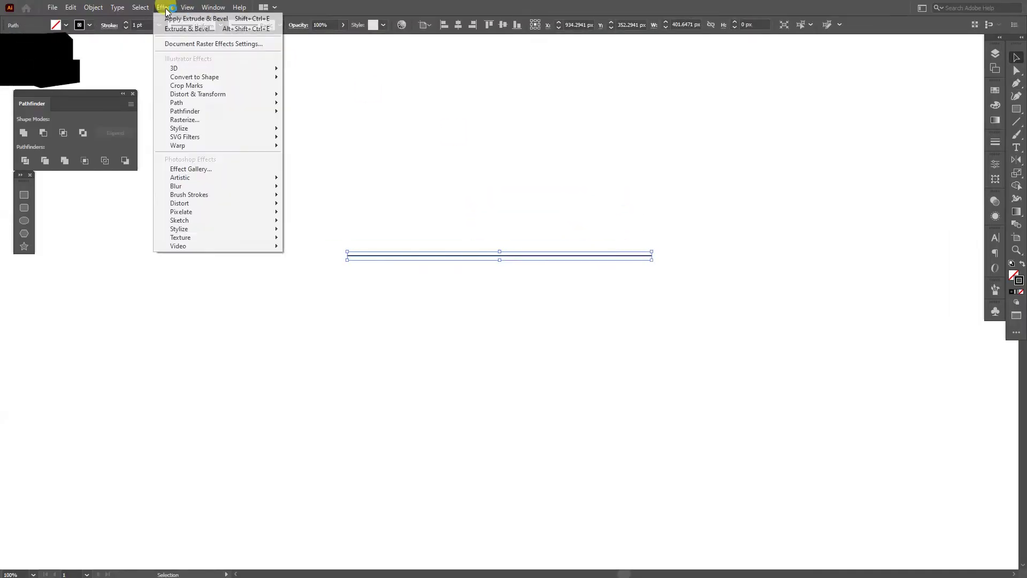
mouse_move(208, 94)
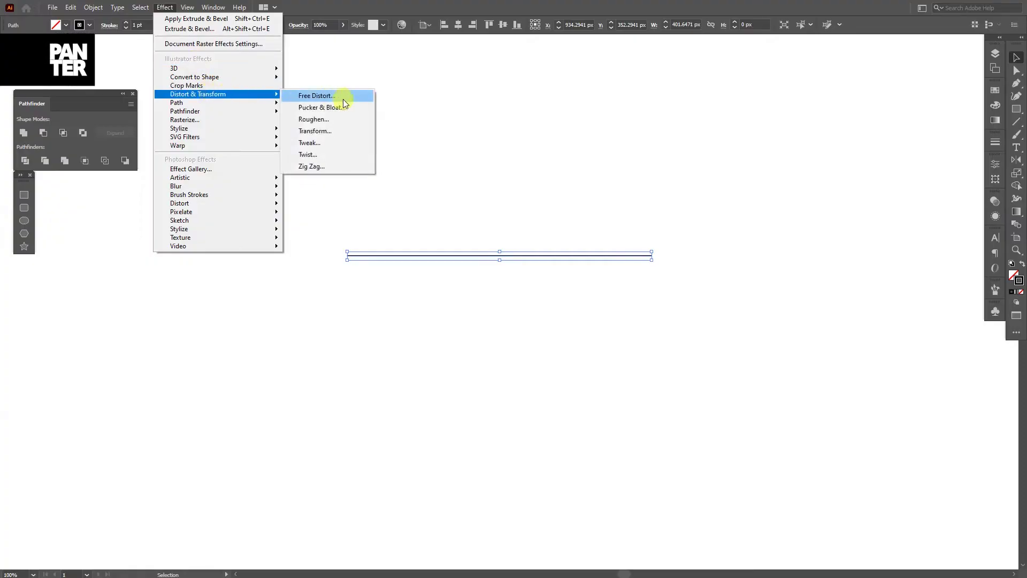
left_click(336, 166)
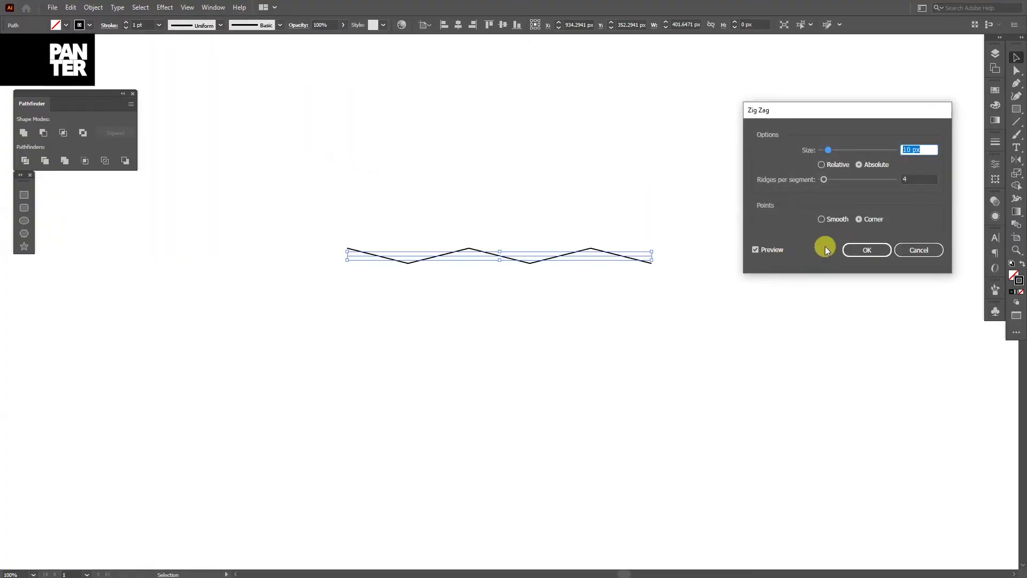
left_click(821, 219)
left_click(920, 179)
key("Down")
key("Down")
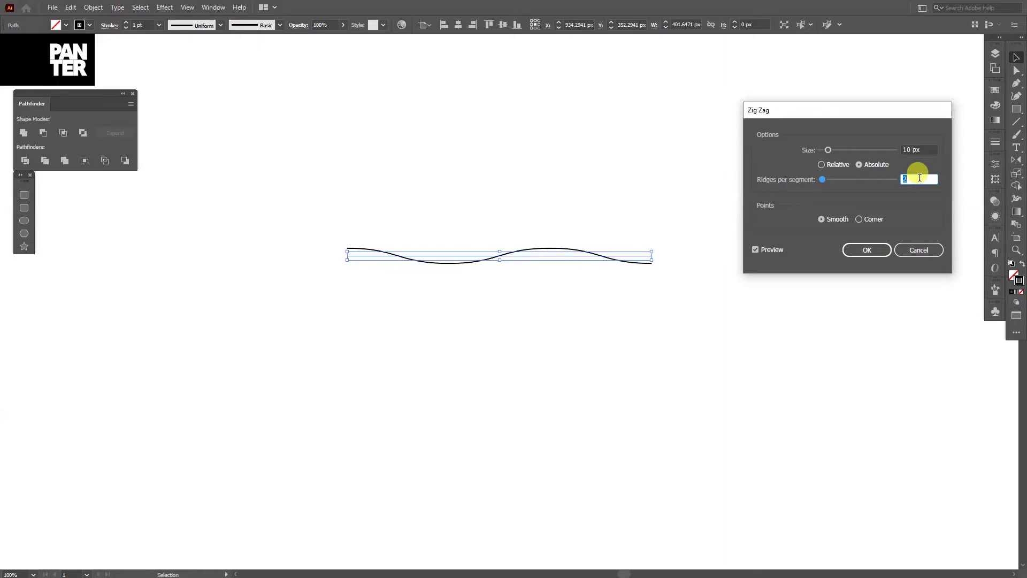
left_click(924, 147)
key("Up")
key("Up")
key("Up")
key("Up")
key("Up")
key("Up")
key("Up")
key("Up")
key("Up")
key("Up")
key("Up")
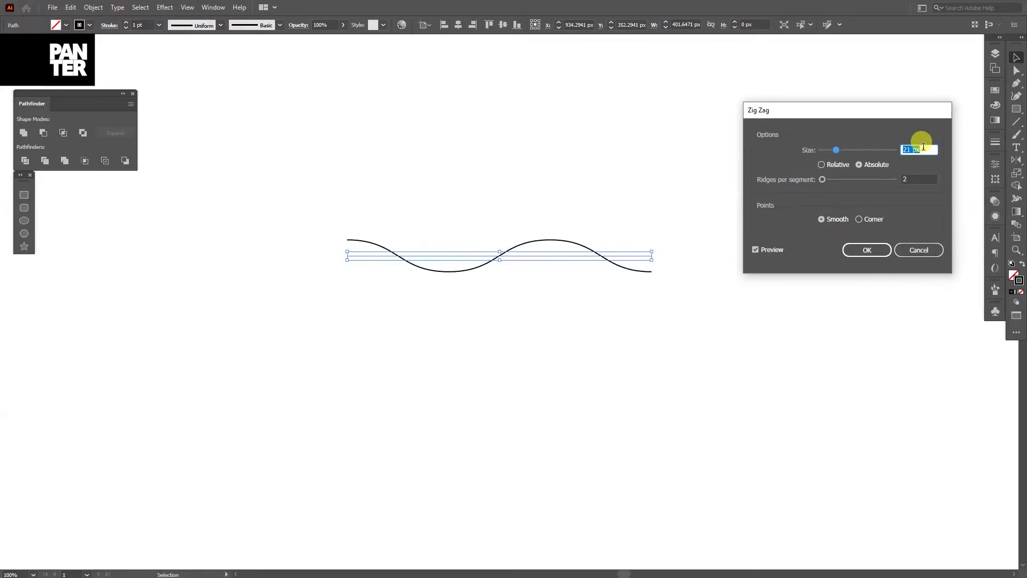
key("Down")
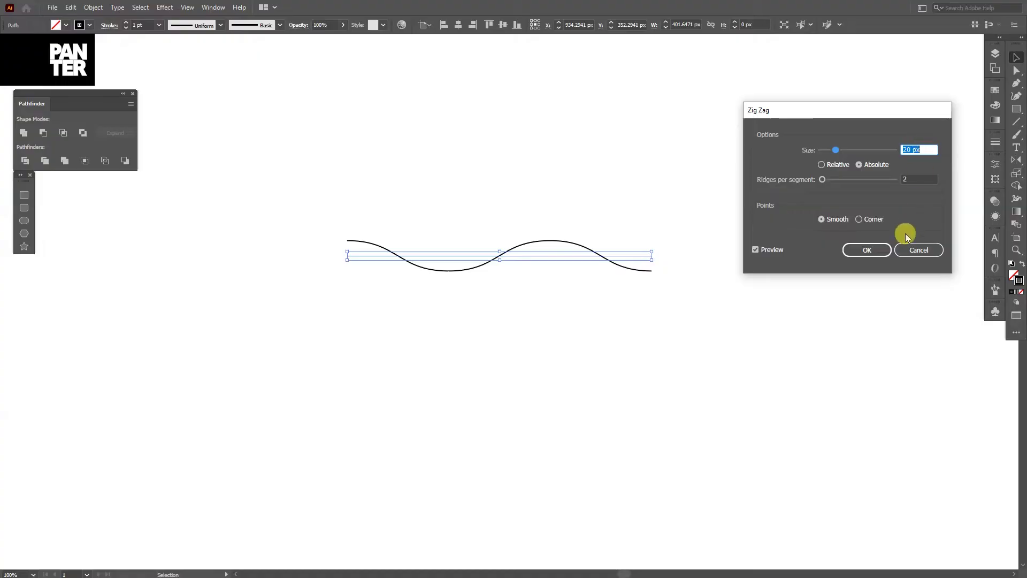
left_click(874, 253)
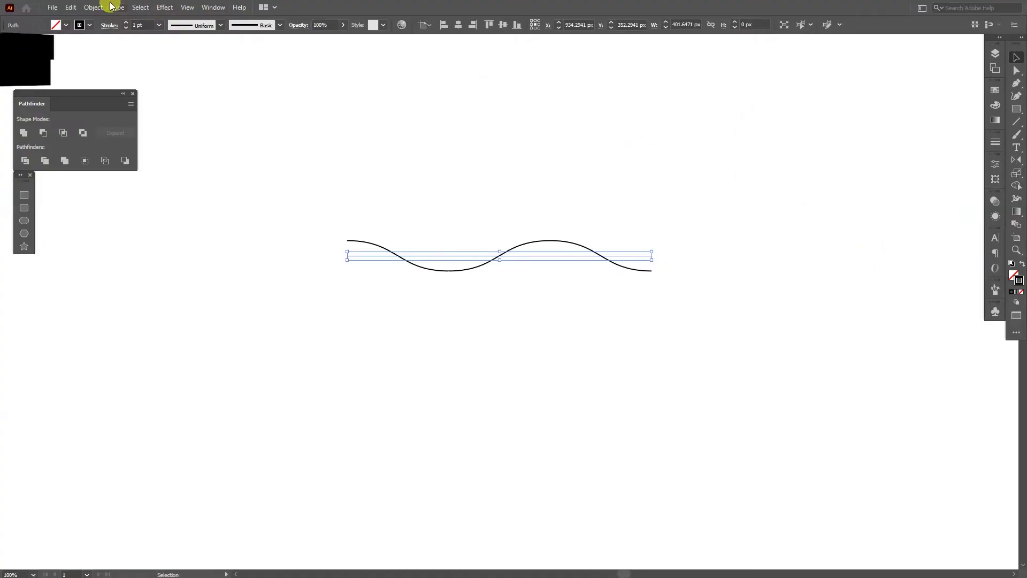
Expand the wave's appearance into a path, give it a white stroke, and move it lower.
left_click(94, 7)
left_click(142, 143)
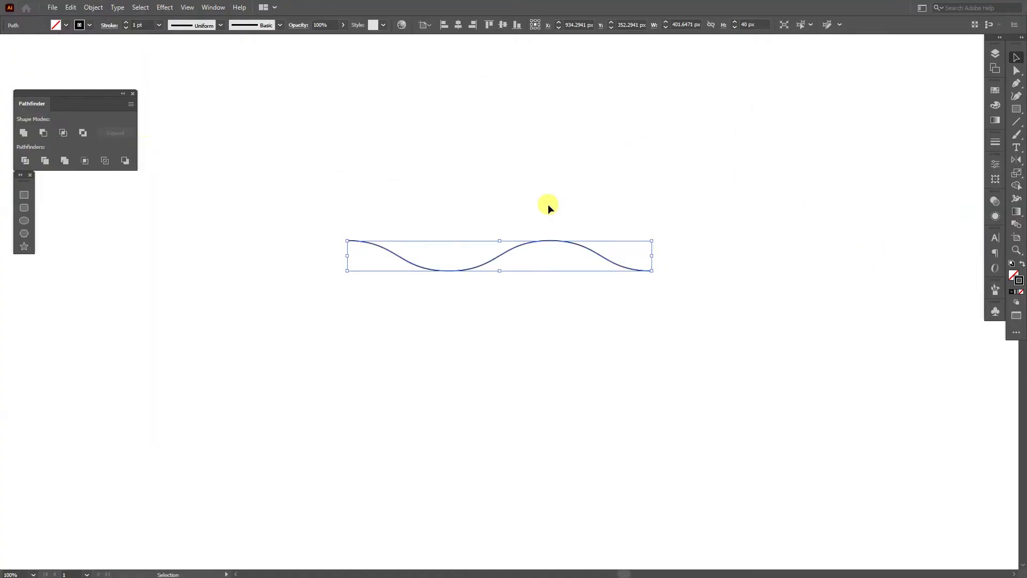
left_click(994, 92)
left_click(878, 118)
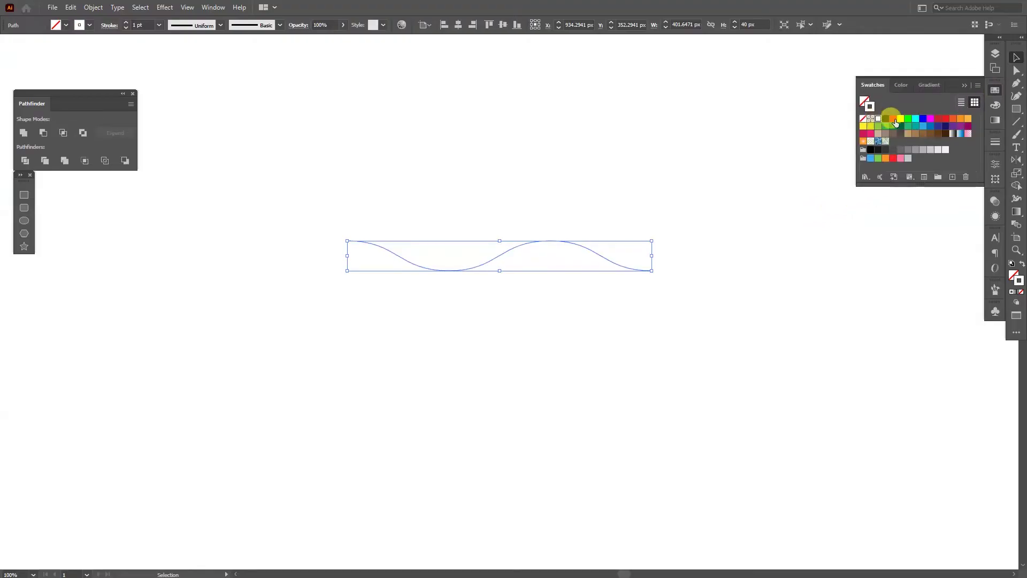
left_click(966, 85)
left_click_drag(596, 250, 597, 310)
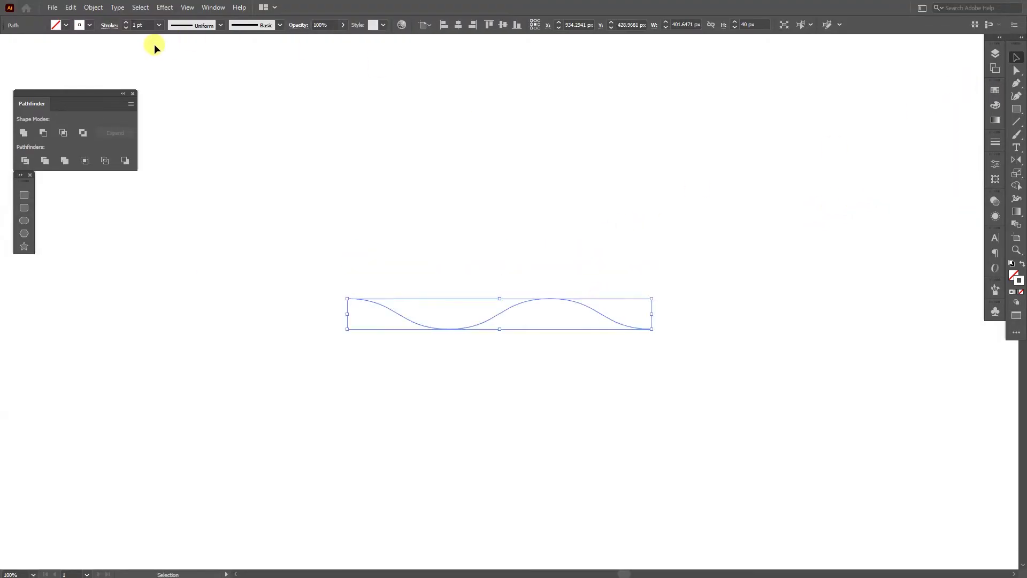
left_click(165, 7)
Extrude the wave 361 pt with 3D Extrude & Bevel at a custom rotation, then open Map Art.
mouse_move(246, 69)
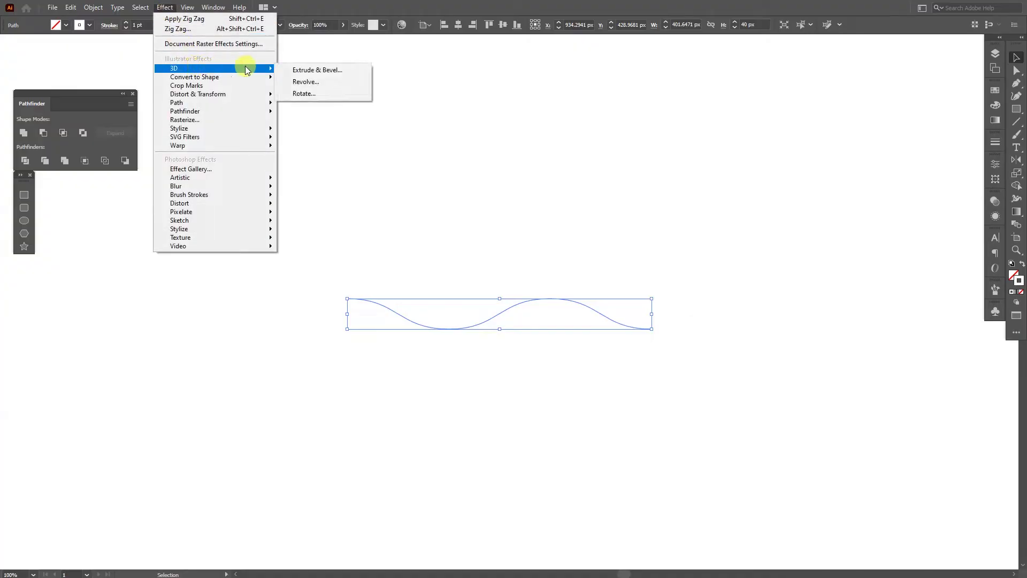
left_click(302, 70)
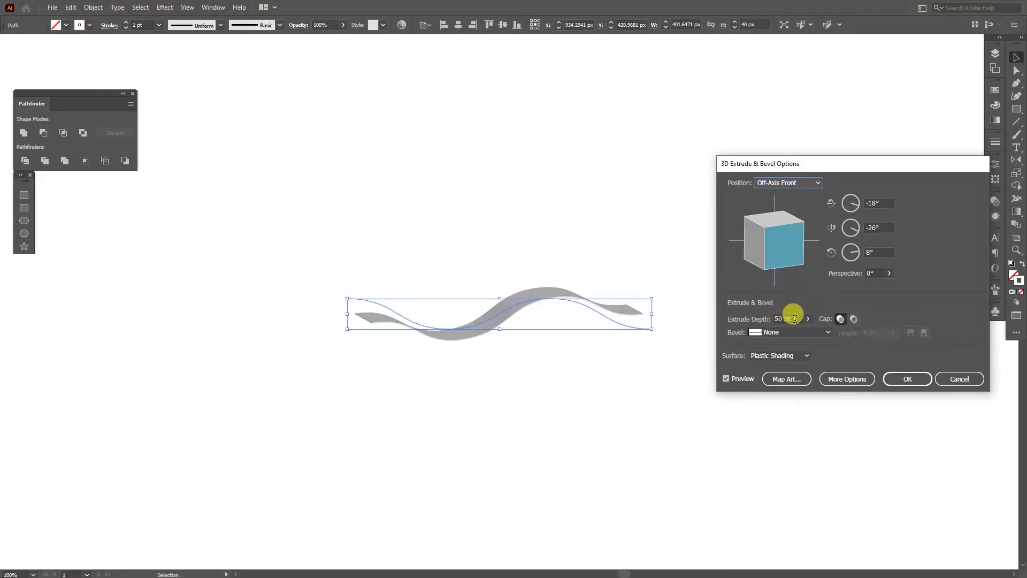
left_click_drag(808, 319, 776, 335)
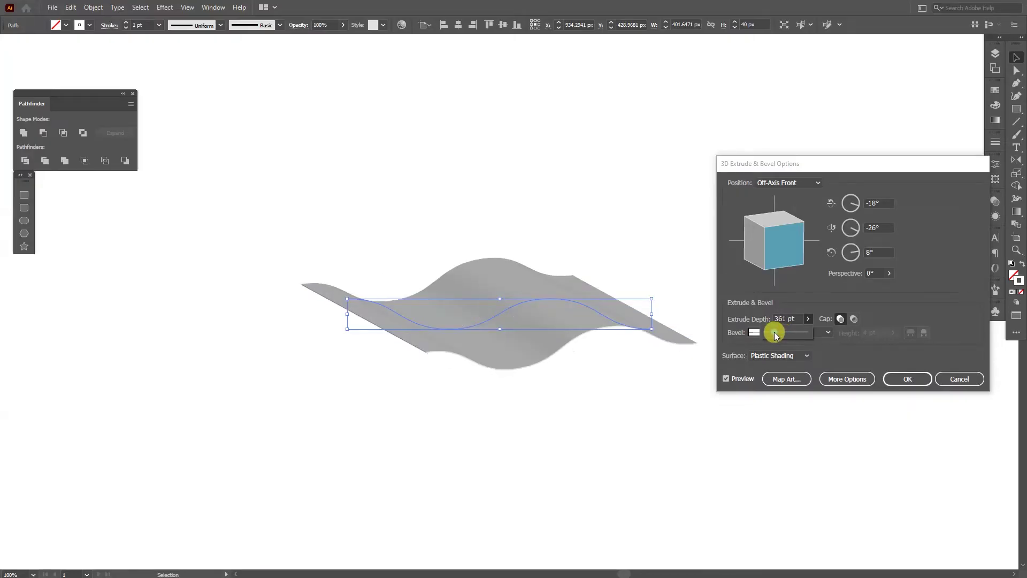
left_click(886, 298)
left_click_drag(804, 256, 773, 250)
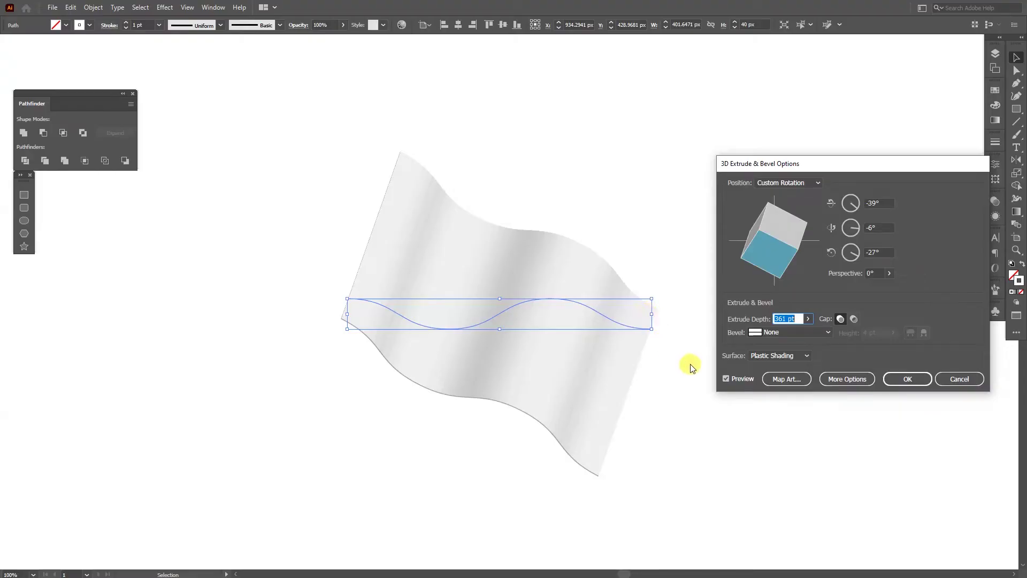
left_click(795, 379)
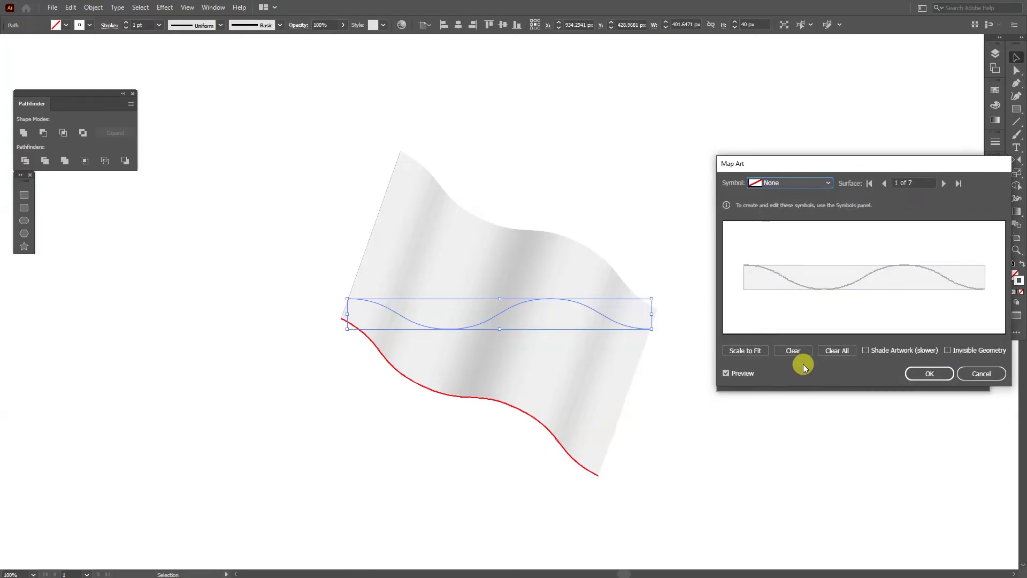
Select the flag's front surface, 5 of 7, in Map Art.
left_click(945, 183)
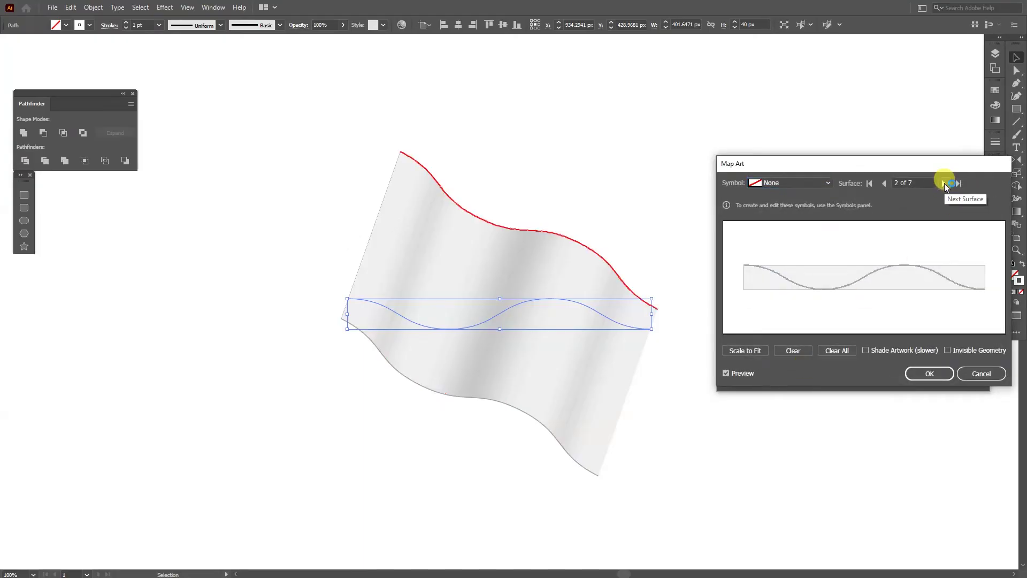
left_click(944, 184)
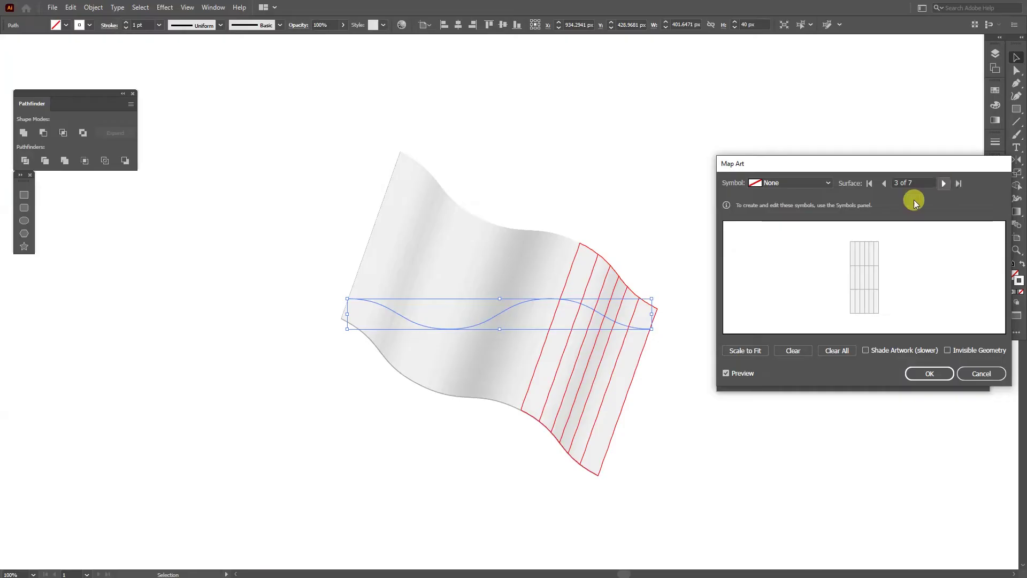
left_click(945, 183)
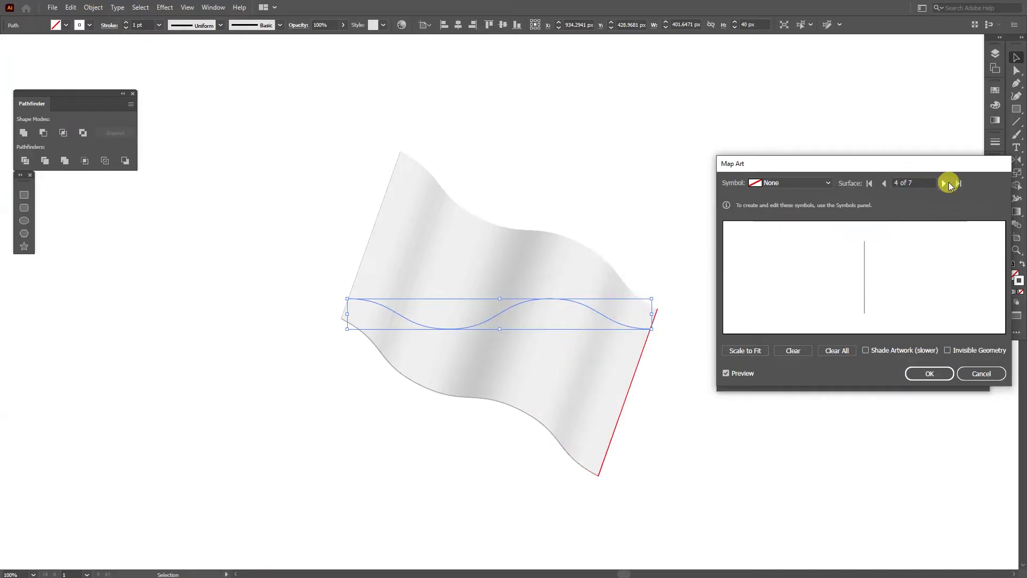
left_click(945, 183)
left_click(944, 183)
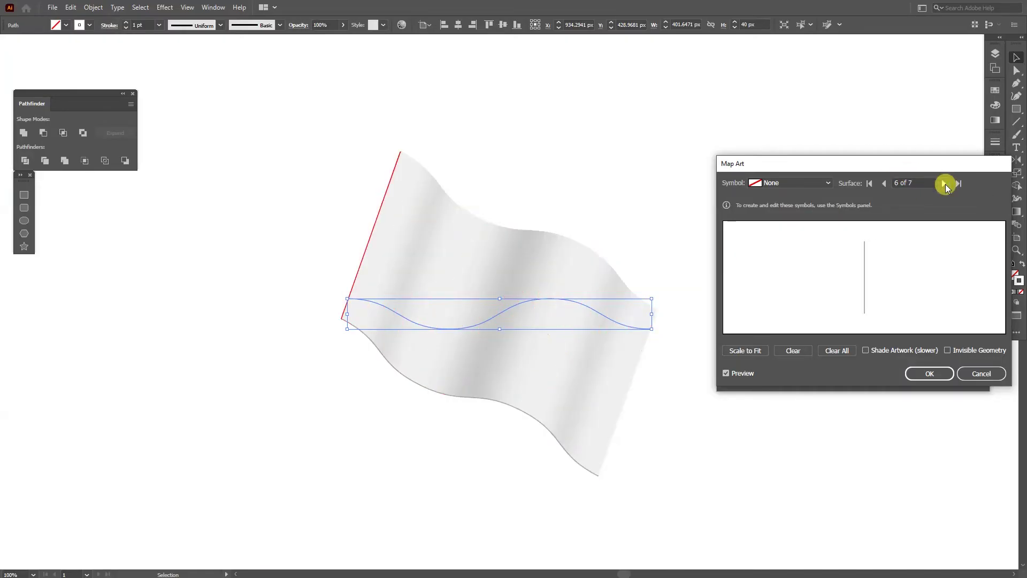
left_click(945, 184)
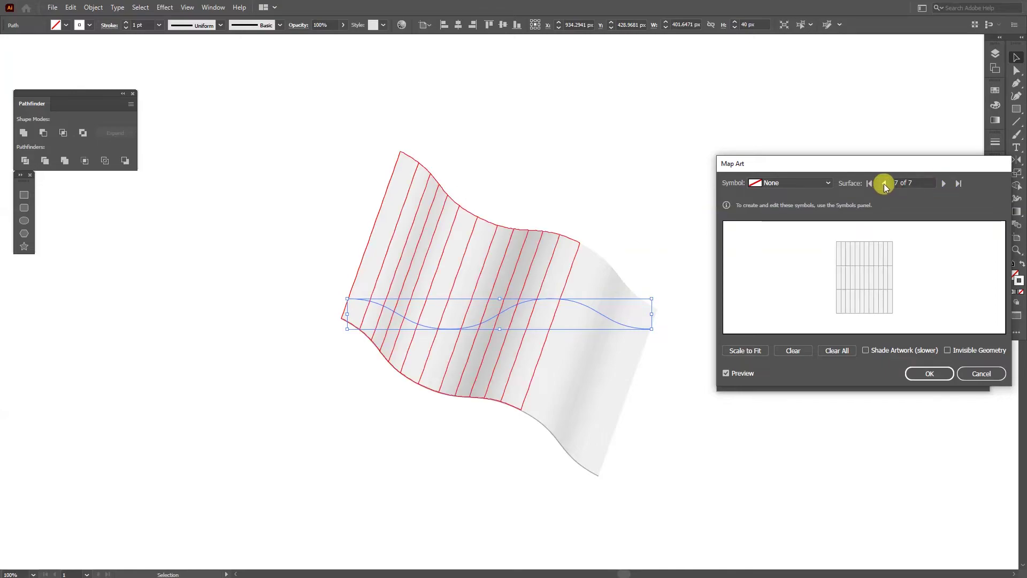
left_click(884, 184)
left_click(884, 184)
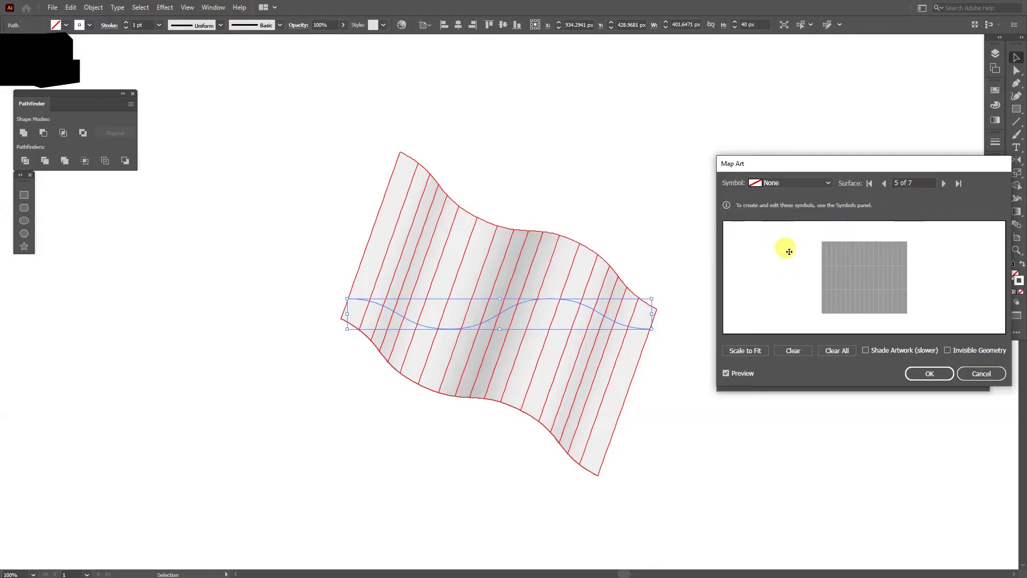
Map symbol '2' onto the surface, scaled to fit, turned sideways and enlarged.
left_click(778, 183)
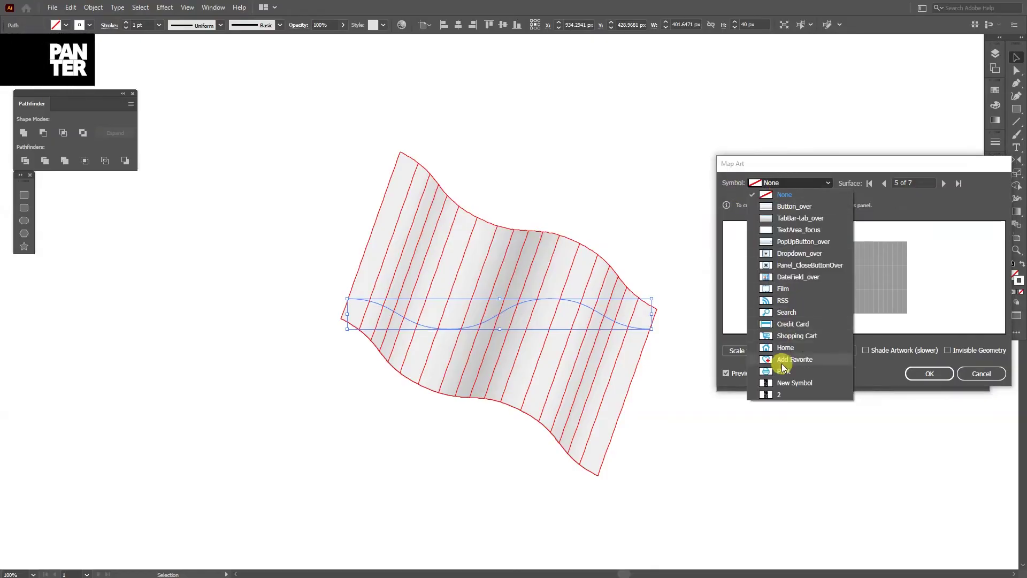
left_click(781, 394)
left_click(740, 351)
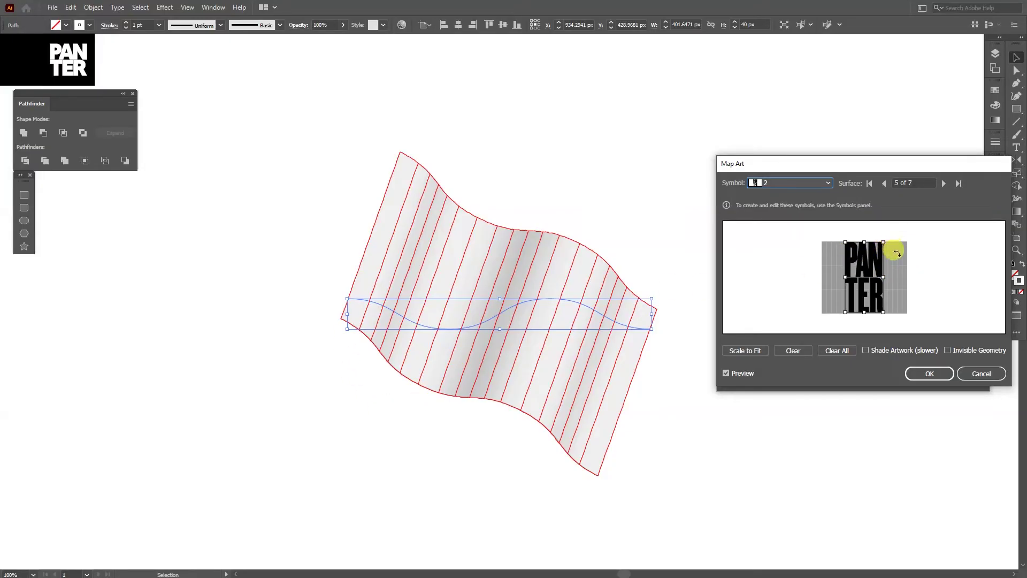
left_click_drag(885, 238, 904, 302)
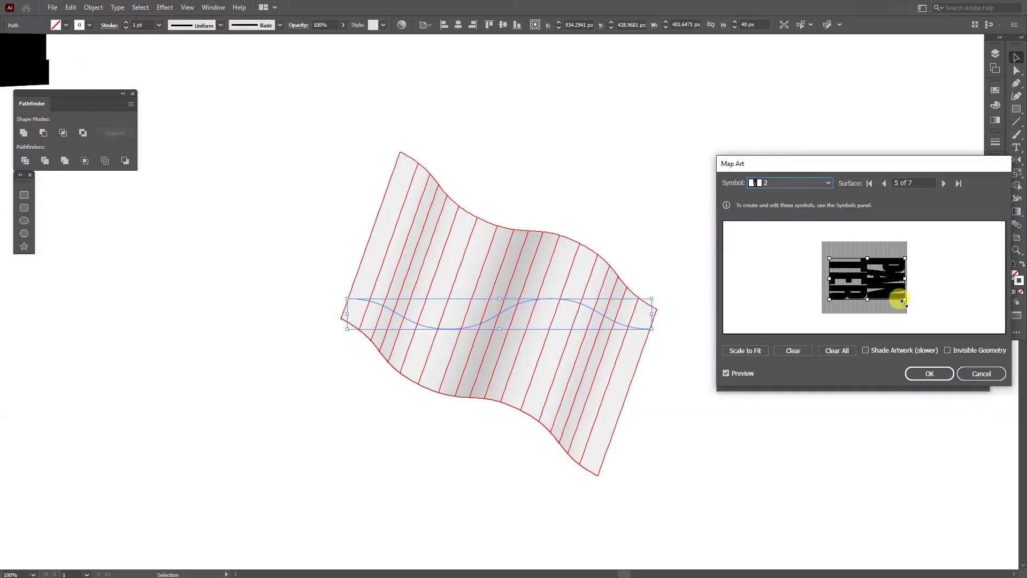
left_click_drag(830, 259, 823, 252)
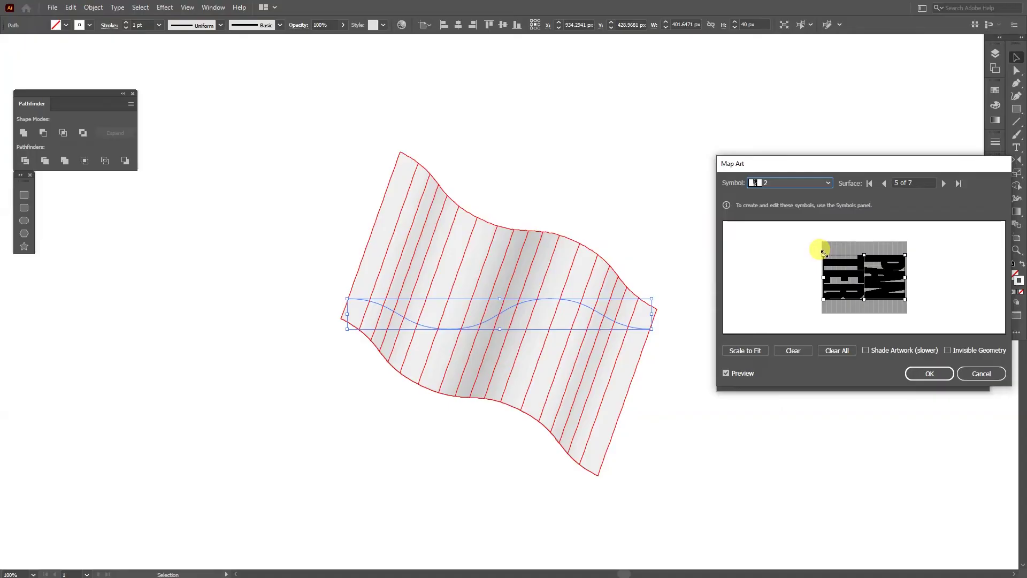
left_click(926, 375)
Rotate the 3D flag to 122°, -10°, -62°, commit the effect, and deselect.
left_click_drag(791, 207, 819, 163)
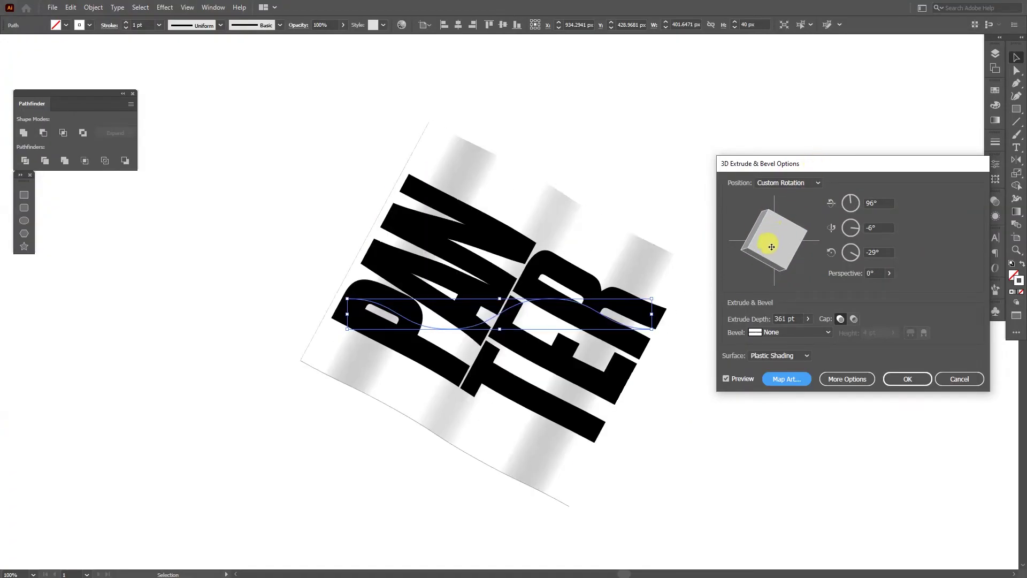
left_click_drag(771, 247, 830, 254)
left_click(897, 379)
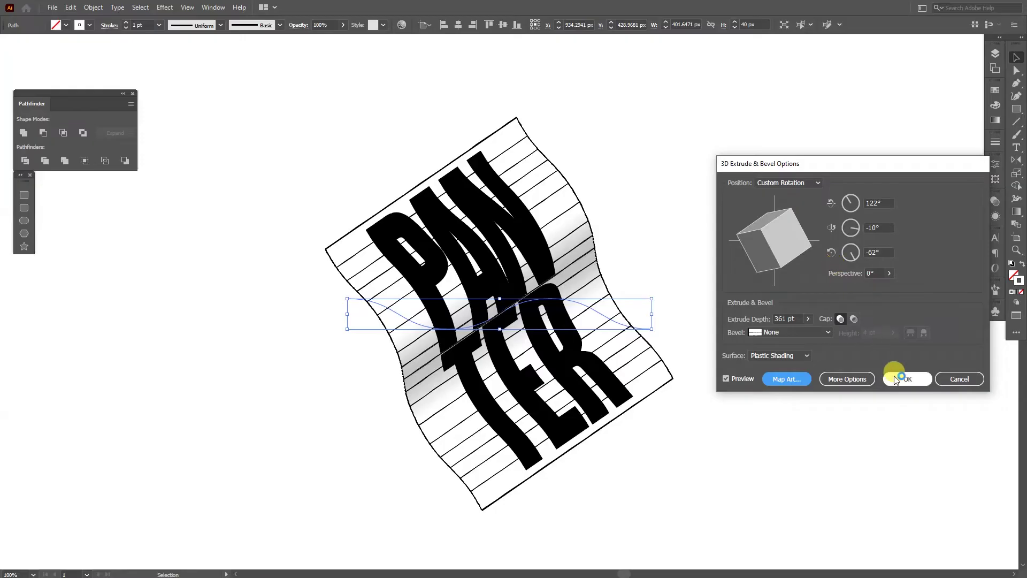
left_click(696, 327)
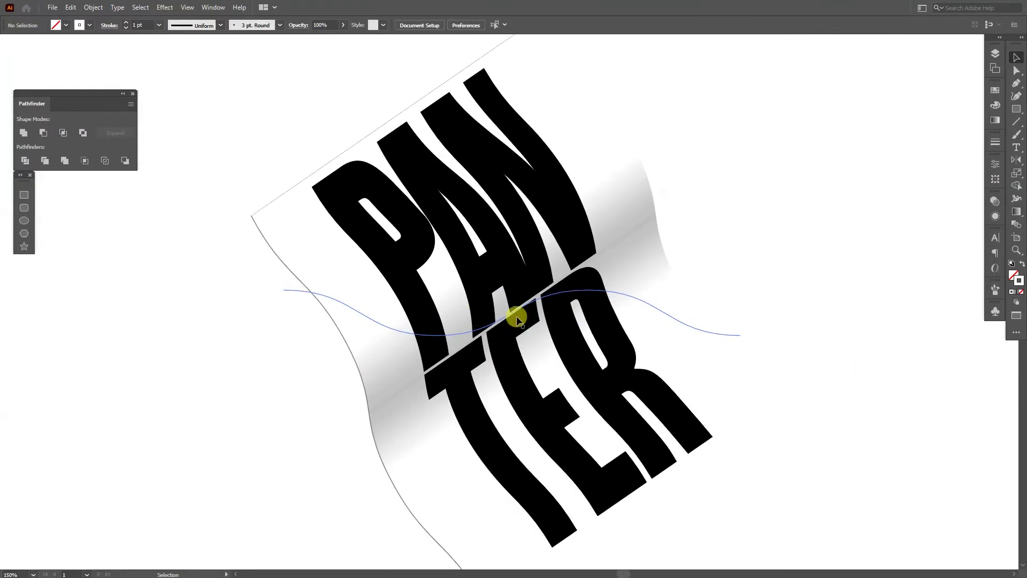
Raise the wave path's height to about 103.7 px to deepen the PANTER bend.
left_click_drag(553, 317, 549, 293)
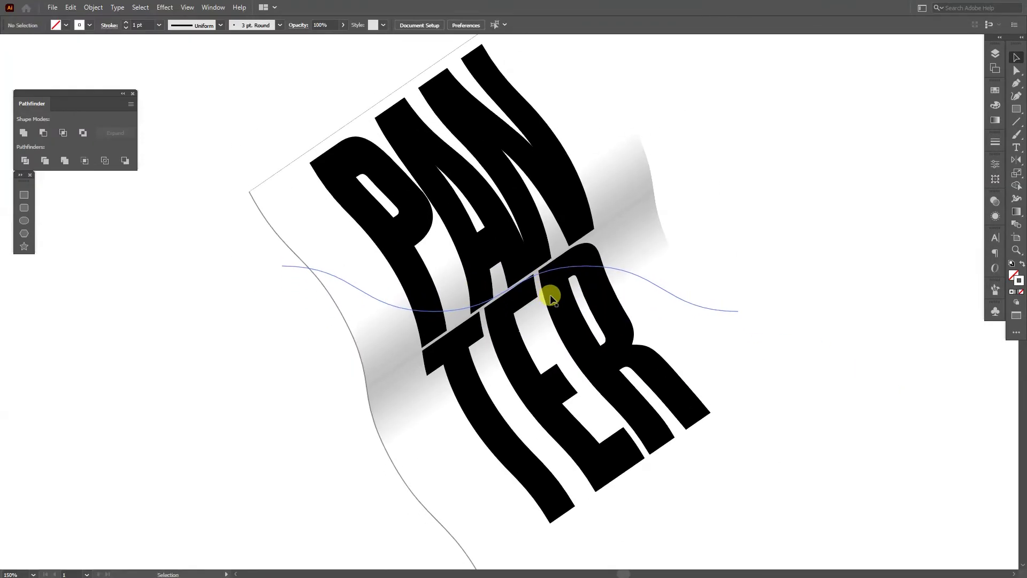
left_click(538, 275)
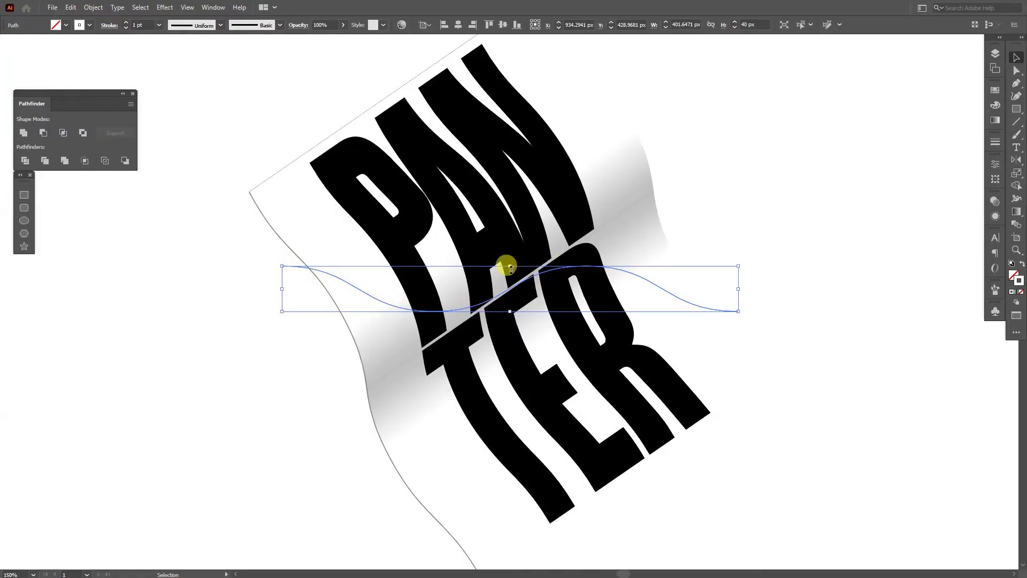
mouse_move(511, 268)
left_mouse_down()
mouse_move(505, 167)
mouse_move(502, 190)
left_mouse_up()
Place a copy of the flag alongside and flatten its wave to about 54.3 px.
key("ctrl+minus")
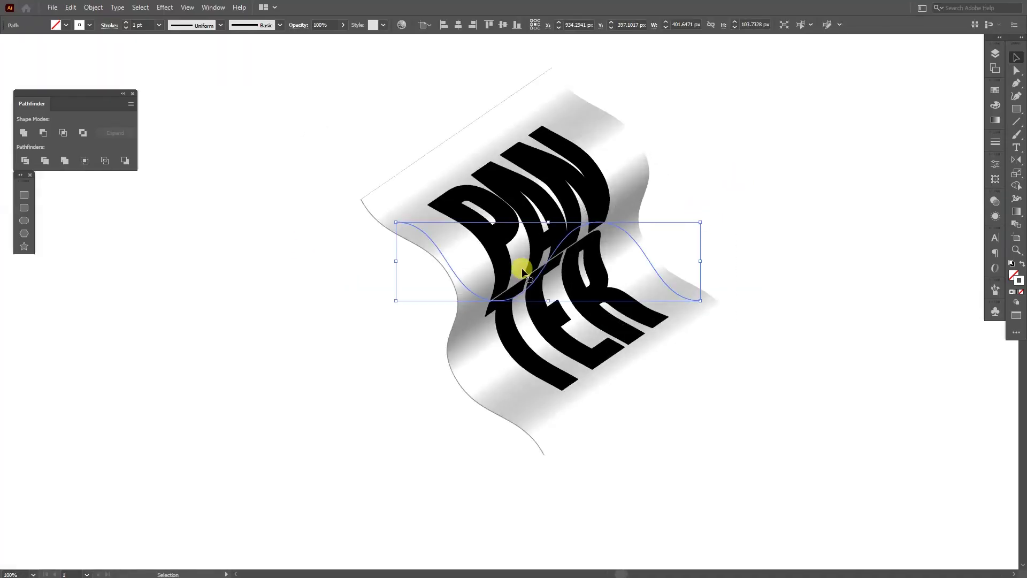
mouse_move(523, 272)
left_mouse_down()
mouse_move(217, 239)
mouse_move(609, 233)
left_mouse_up()
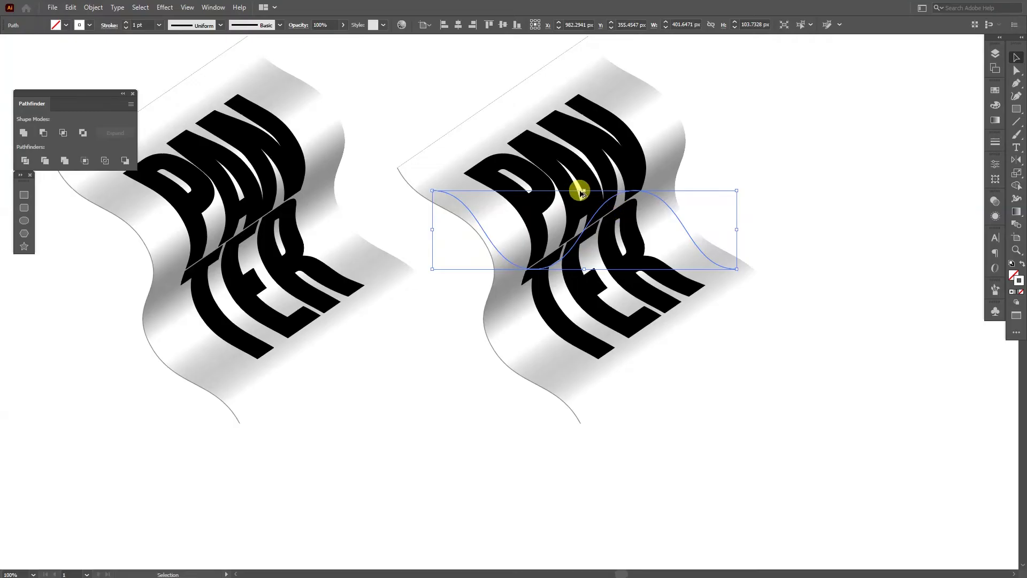
left_click_drag(583, 191, 583, 210)
Expand the warped PANTER's appearance into plain artwork and ungroup it twice.
key("ctrl+plus")
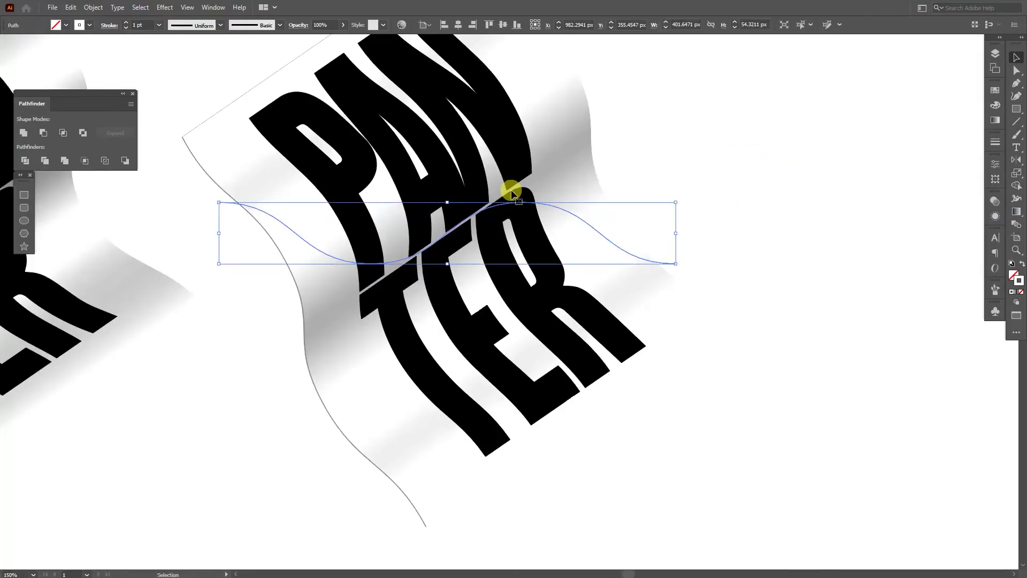
left_click(93, 7)
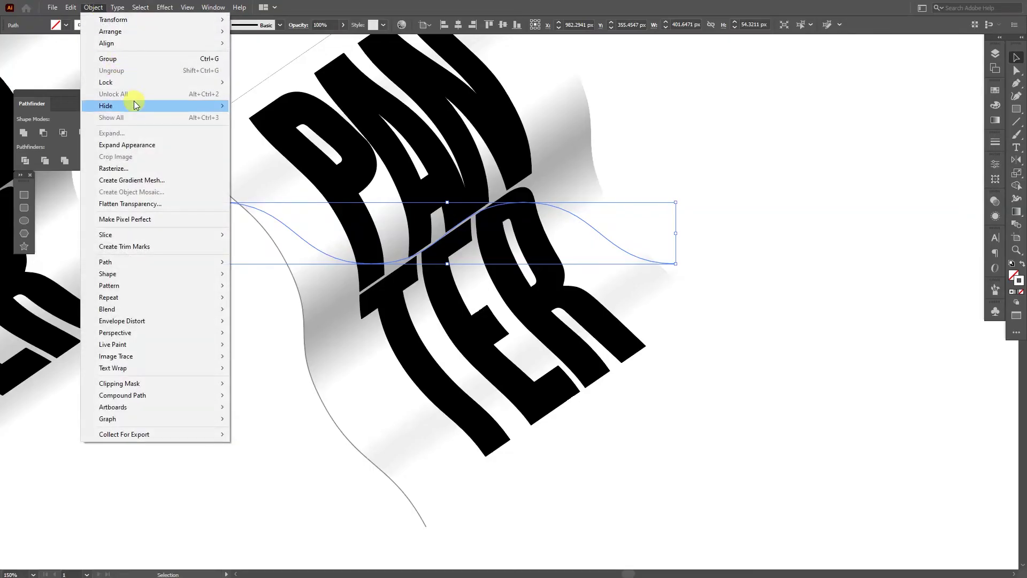
left_click(145, 145)
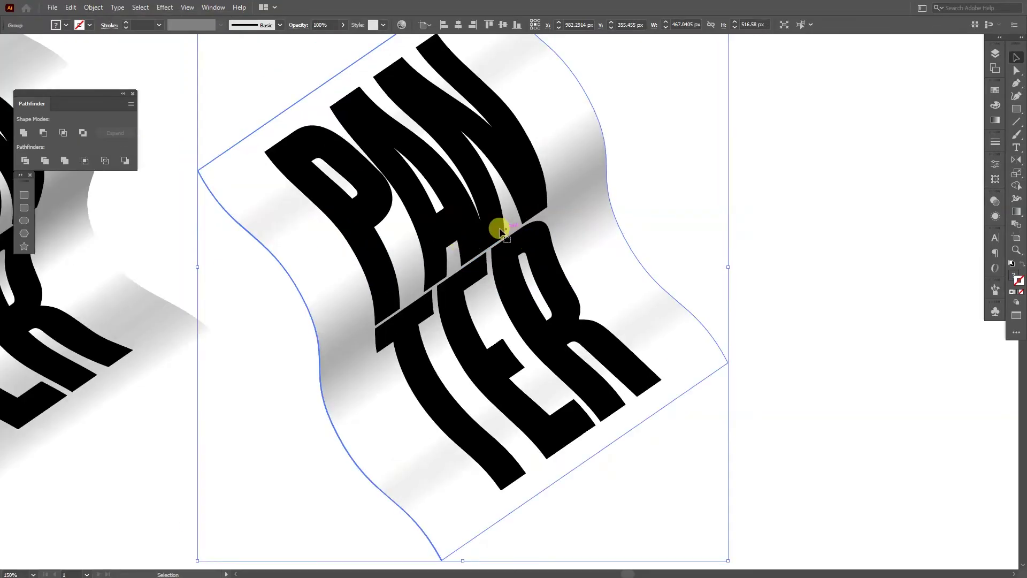
right_click(529, 233)
left_click(562, 322)
left_click_drag(523, 223, 624, 248)
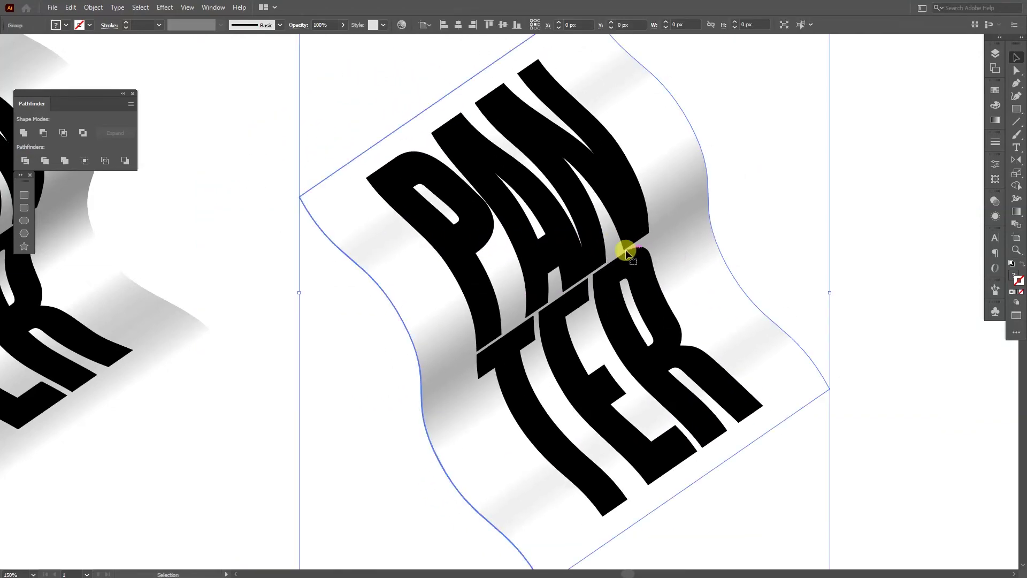
right_click(596, 245)
left_click(672, 323)
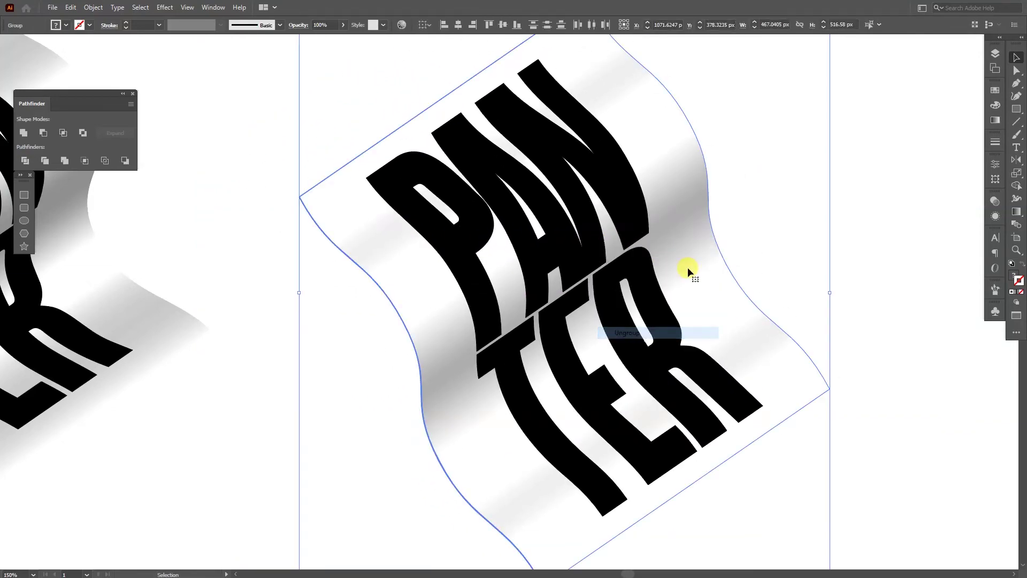
Release the clipping mask on the expanded PANTER artwork.
left_click_drag(635, 262, 672, 246)
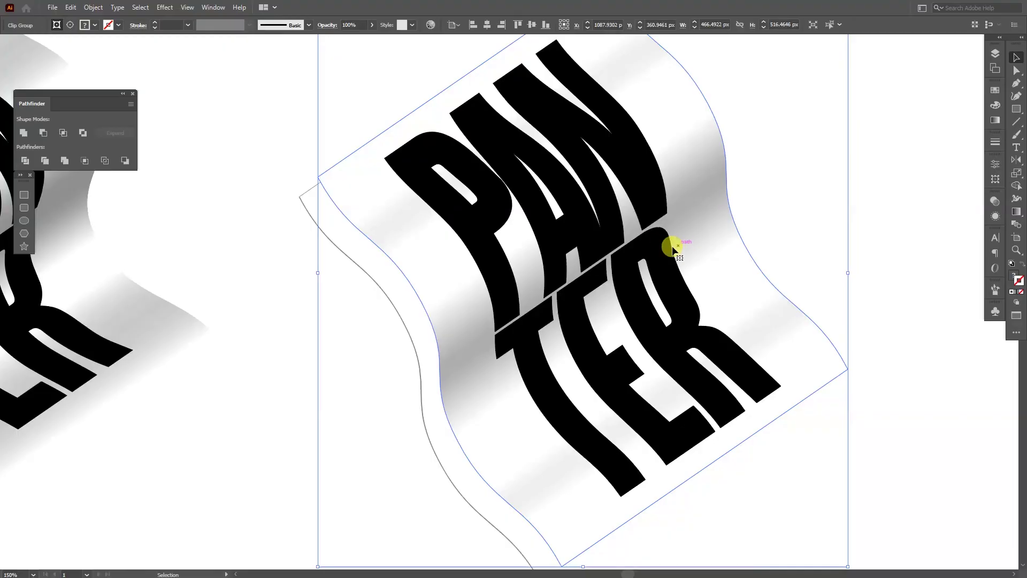
right_click(650, 243)
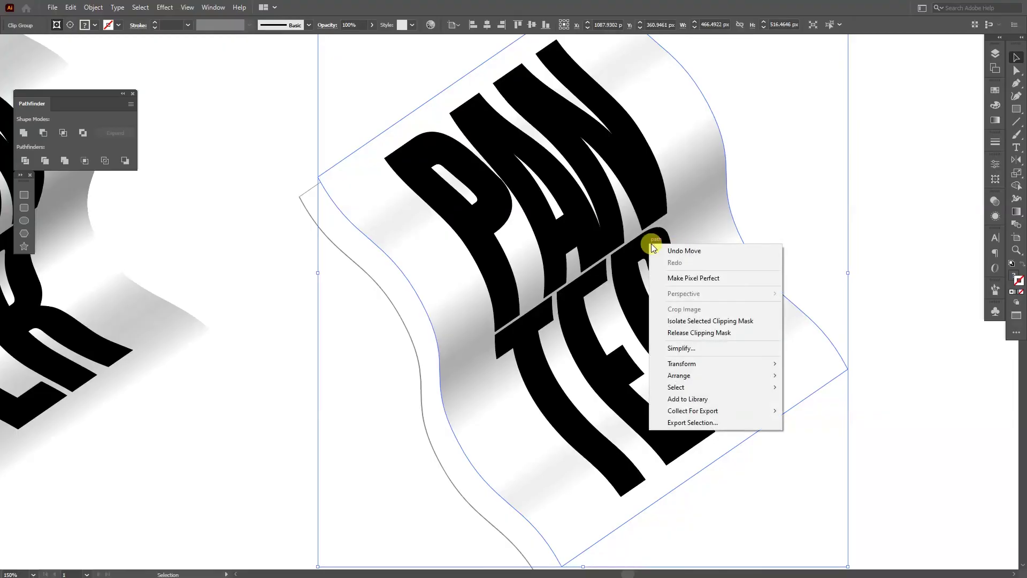
left_click(699, 333)
left_click(756, 210)
Pull the PANTER letters away from the flag and select the leftover flag and gradient pieces.
left_click_drag(757, 209, 559, 190)
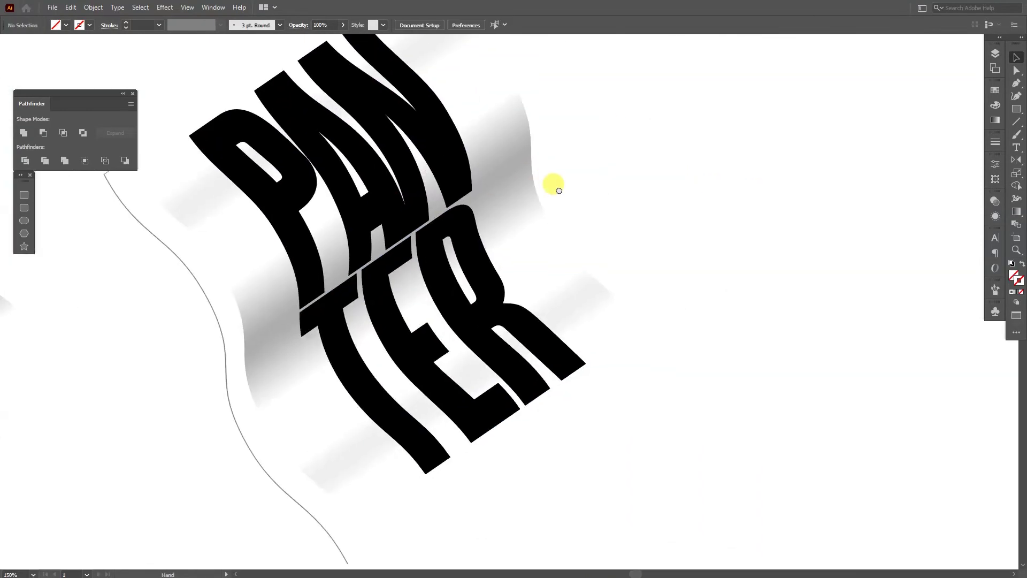
scroll(558, 190, "down", 1)
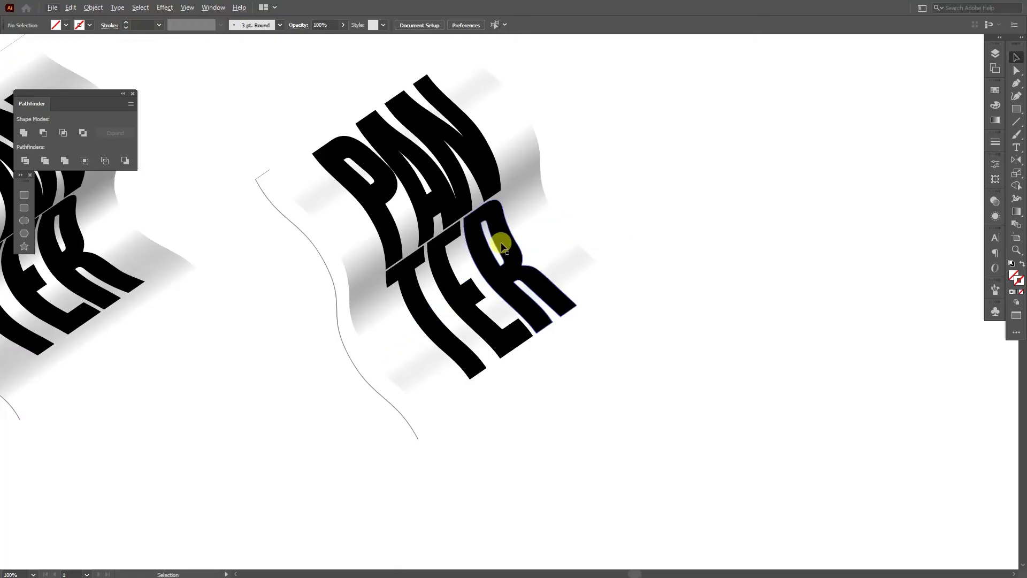
left_click_drag(503, 246, 885, 255)
left_click_drag(638, 64, 246, 469)
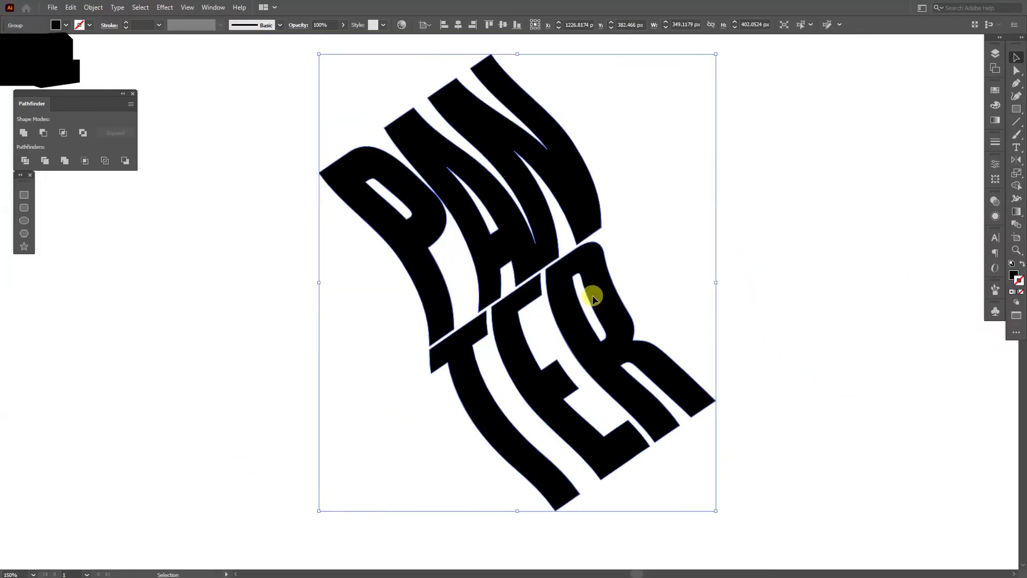
Fill the letters with a white-to-black gradient running diagonally from the P to the R.
left_click(1015, 277)
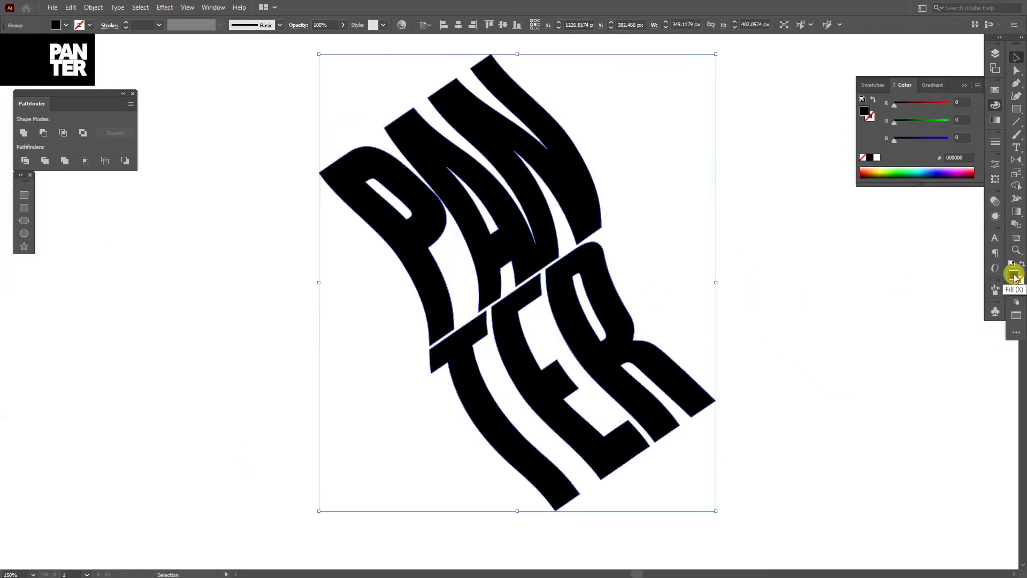
left_click(995, 123)
left_click(996, 122)
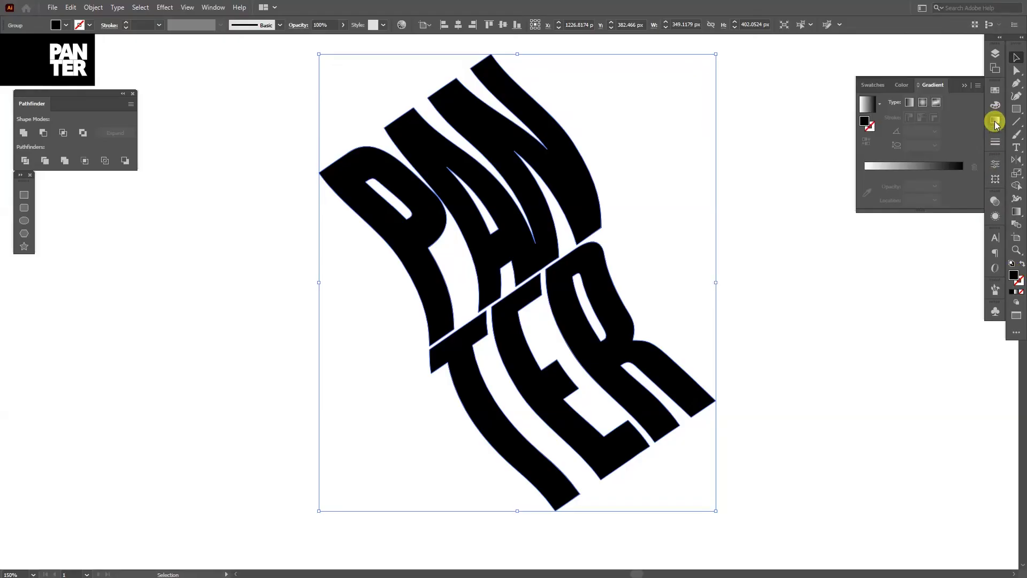
left_click(898, 168)
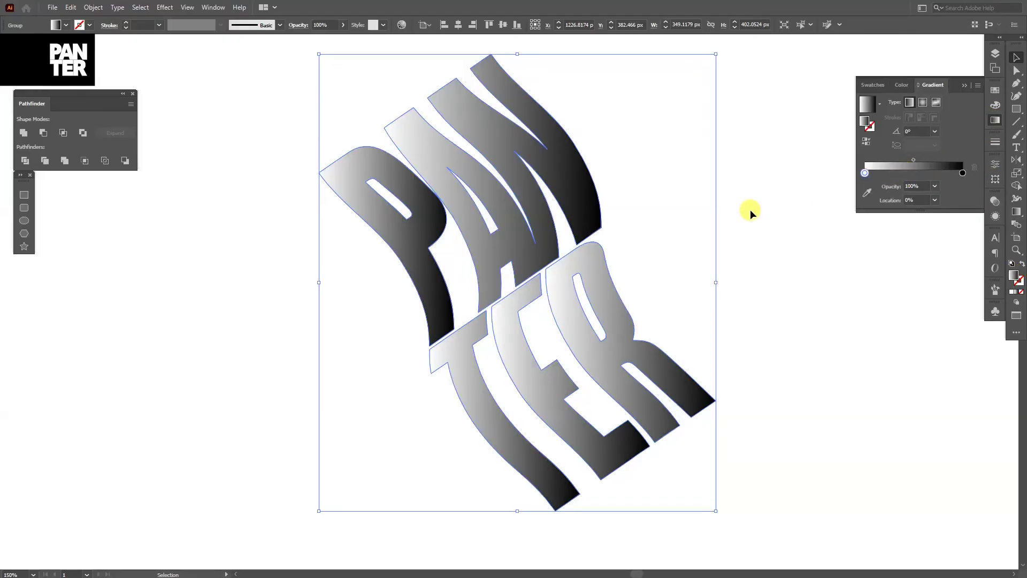
key("g")
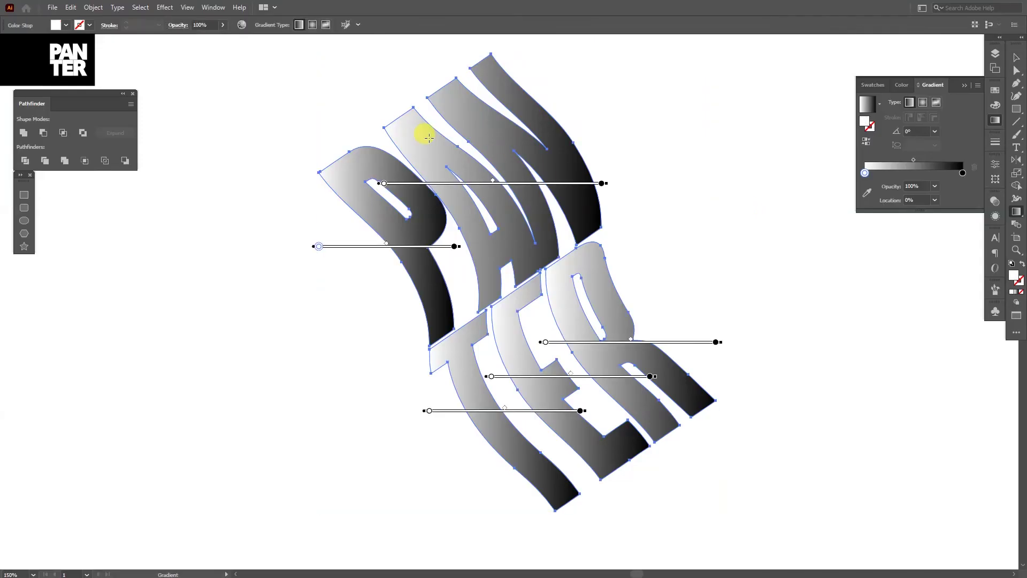
left_click_drag(411, 101, 637, 463)
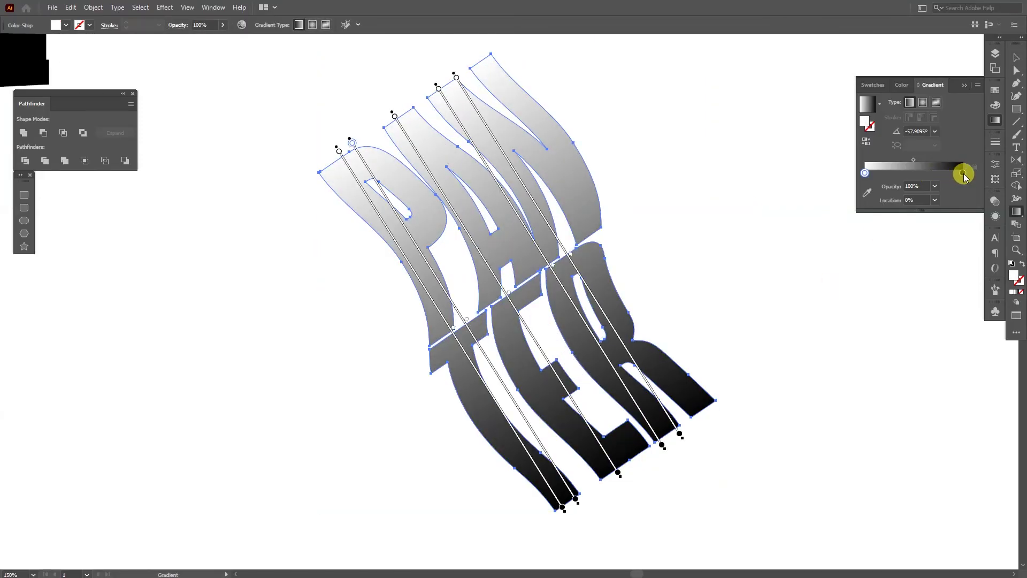
Move the black stop to the middle as grey, add a white end stop, and make the start light grey.
left_click_drag(963, 172, 915, 174)
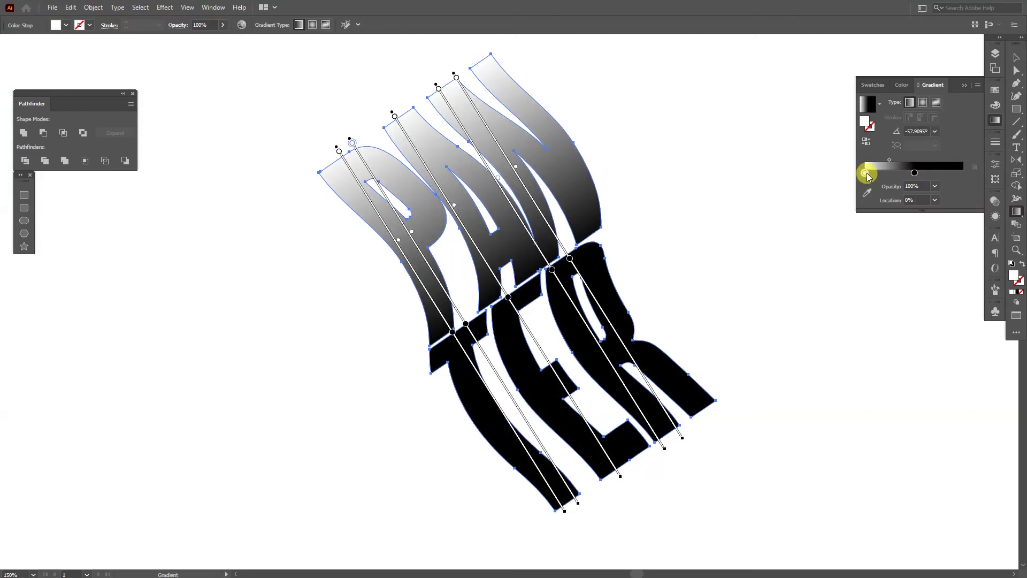
left_click_drag(867, 177, 963, 174)
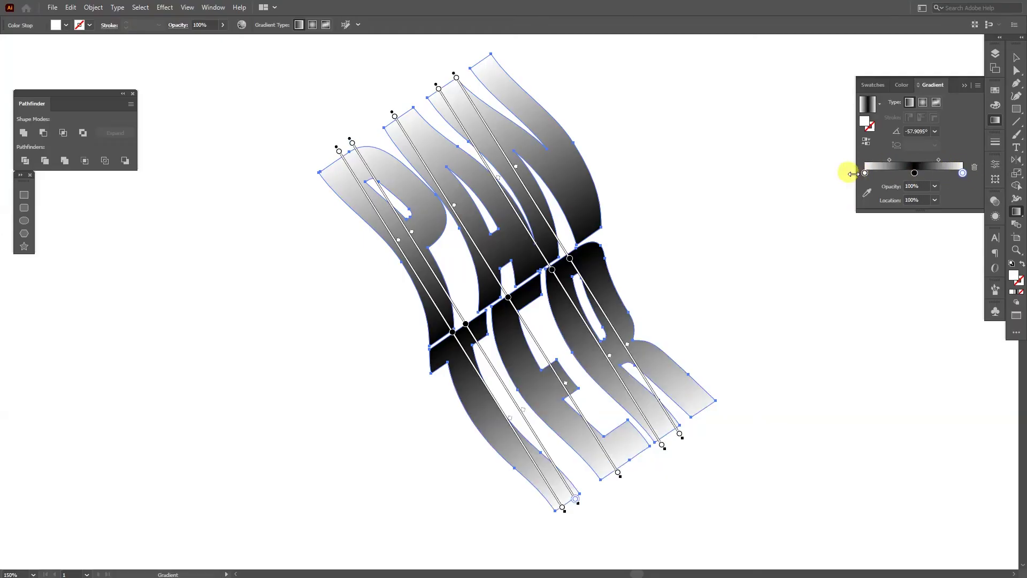
double_click(963, 173)
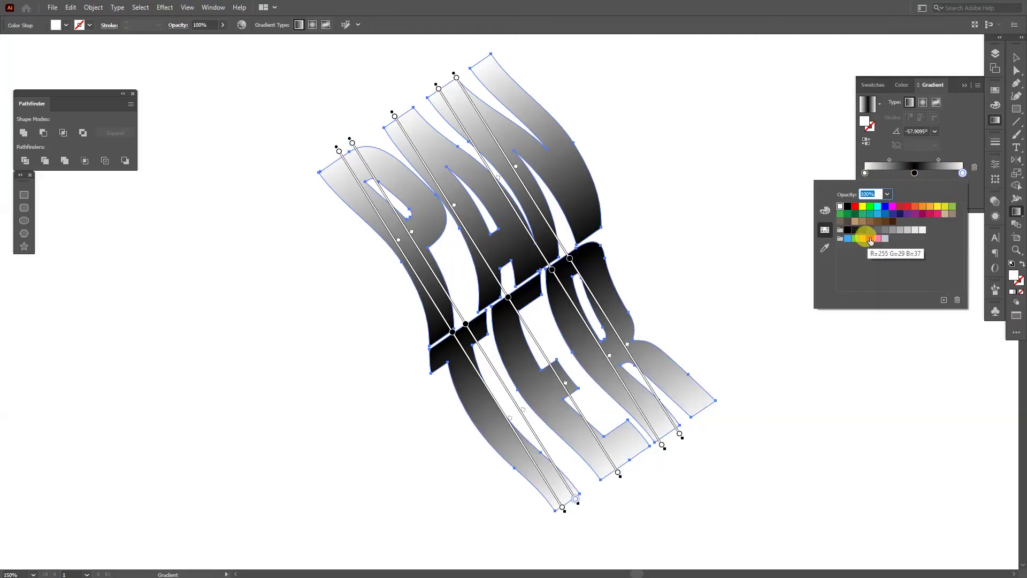
left_click(915, 173)
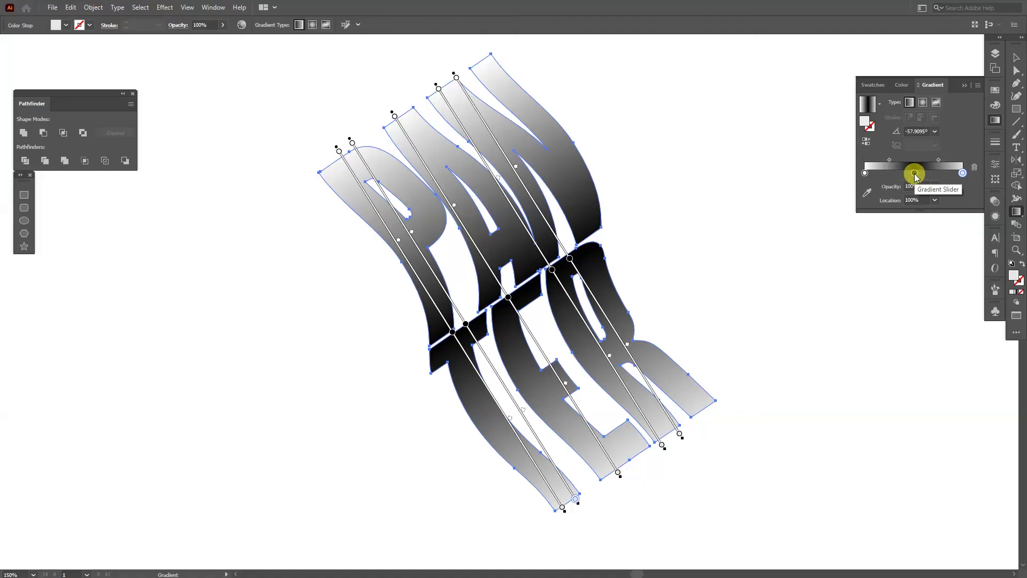
double_click(914, 172)
left_click(865, 234)
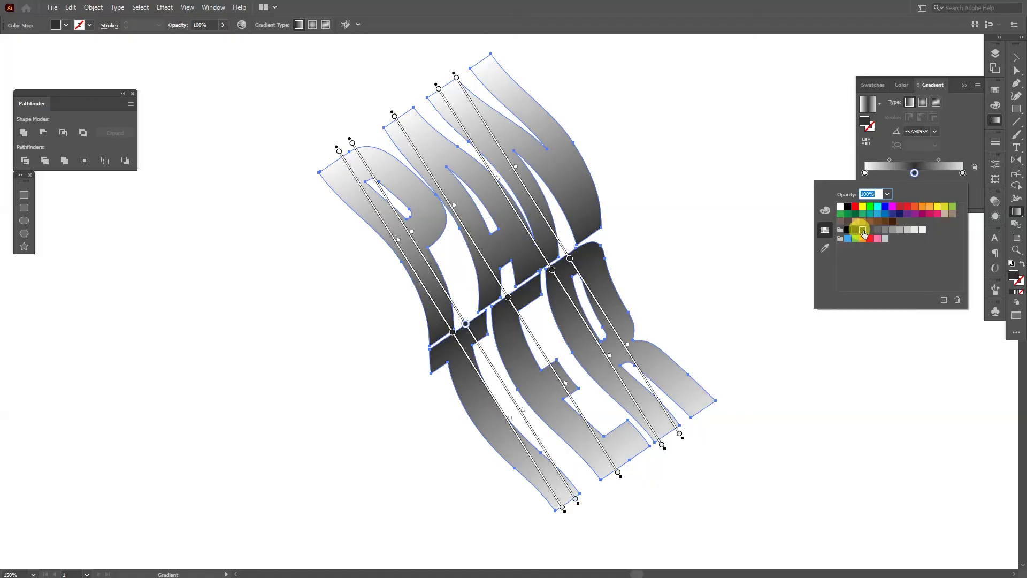
left_click(865, 173)
double_click(866, 173)
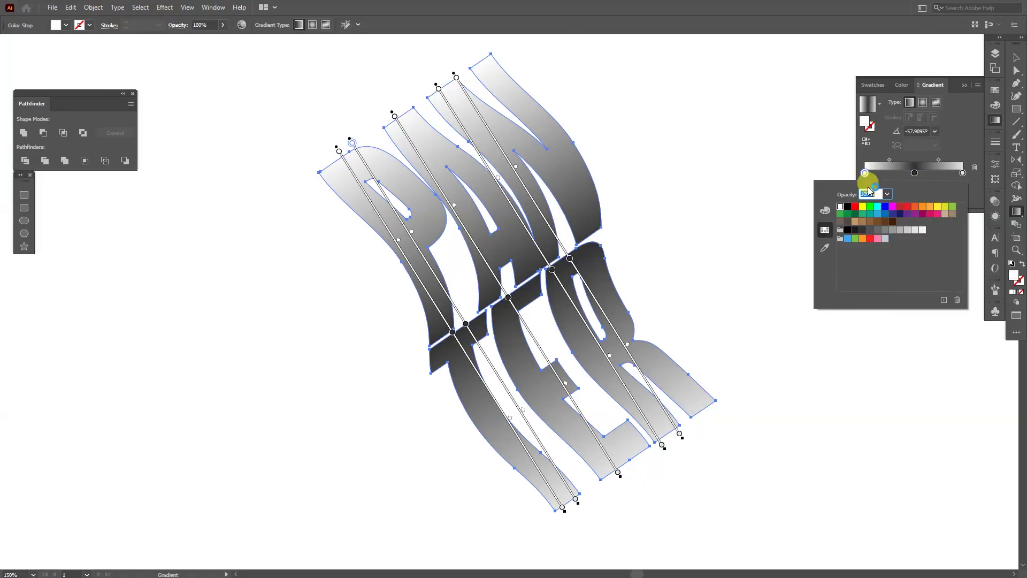
left_click(911, 227)
key("v")
left_click(613, 233)
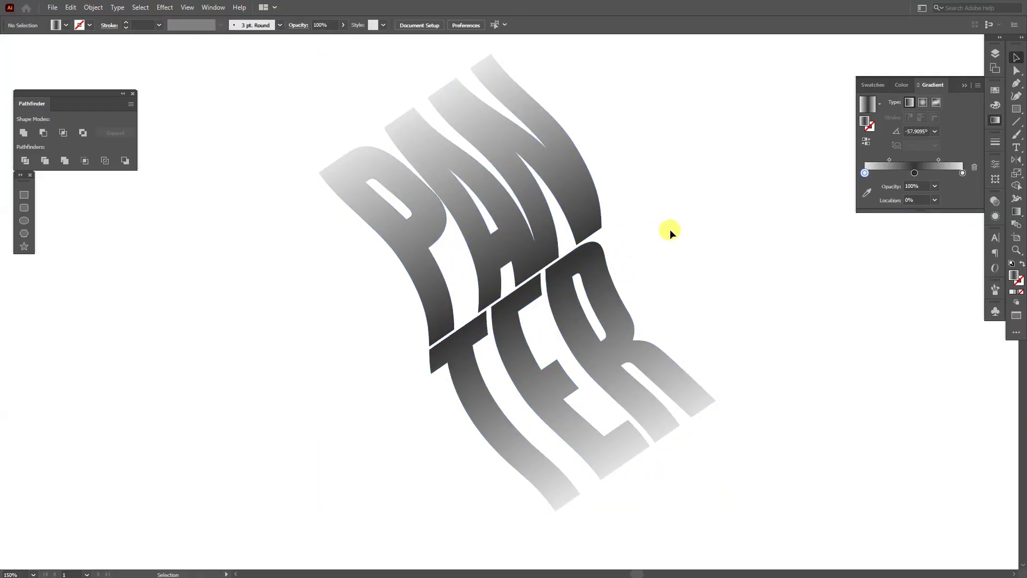
scroll(670, 230, "down", 1)
scroll(670, 230, "up", 1)
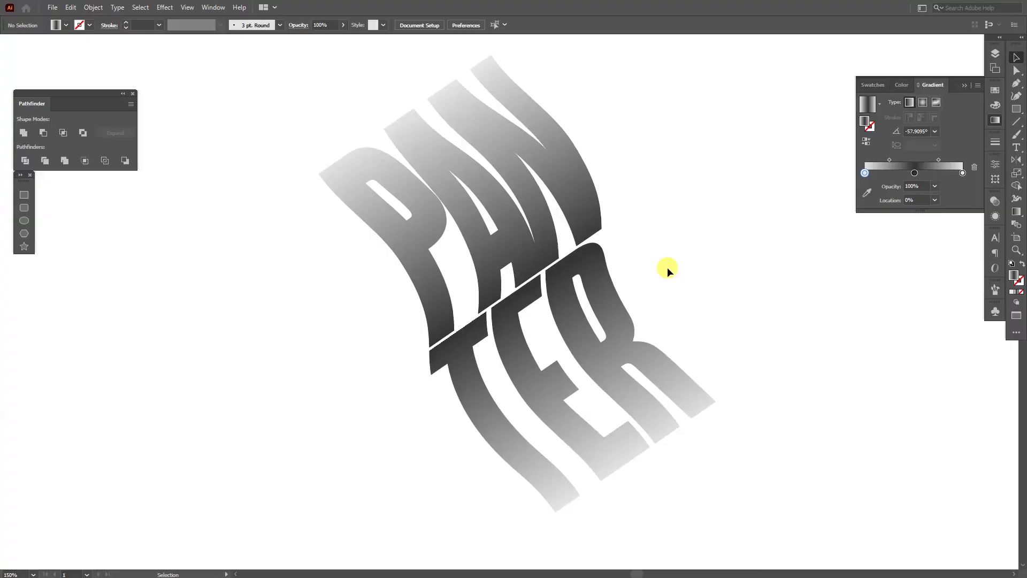